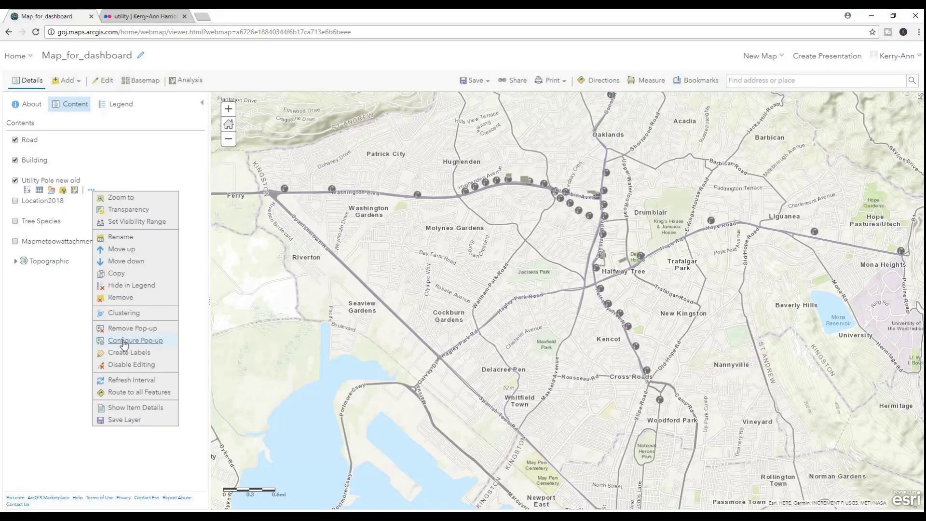
Configure the pop-up of the Utility Pole new old layer and set its title to "History of this"
click(125, 341)
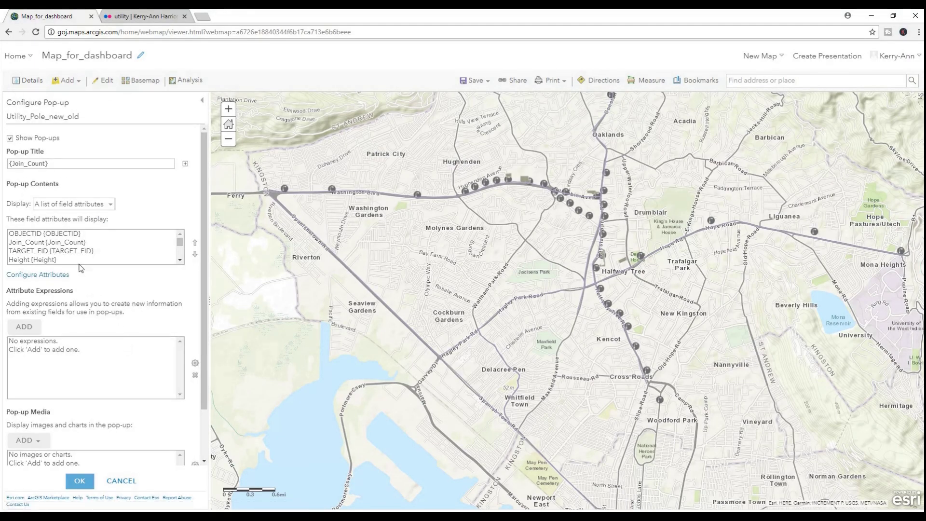
triple_click(58, 165)
text(History)
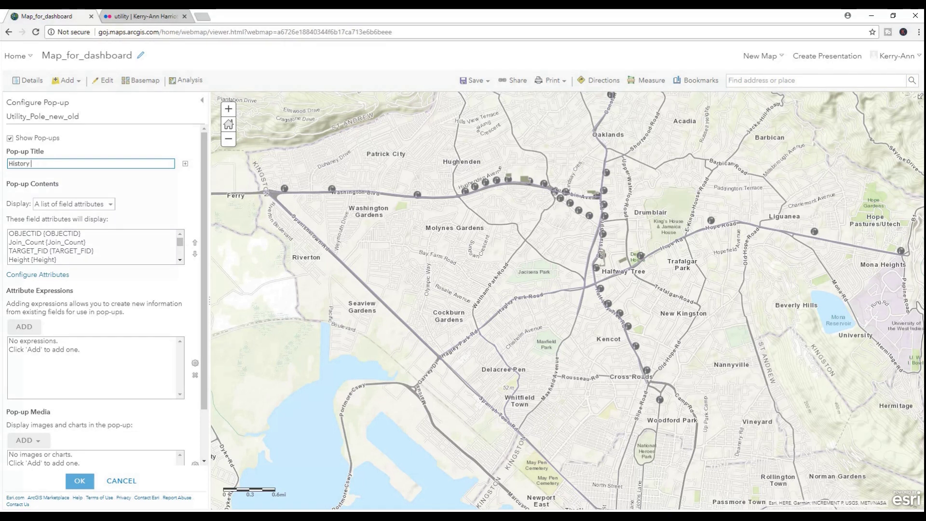
text( of this)
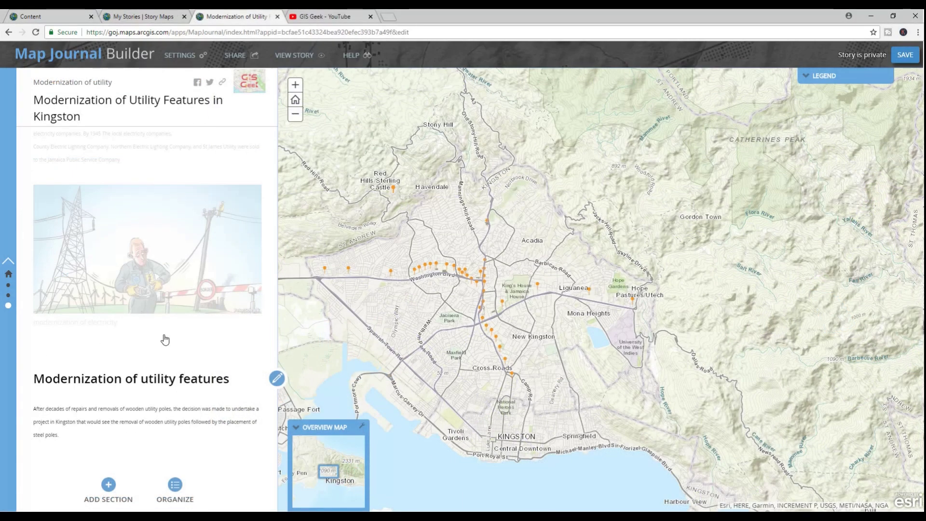
Save the map journal story and preview its "How we change out an electric utility pole" video
click(906, 56)
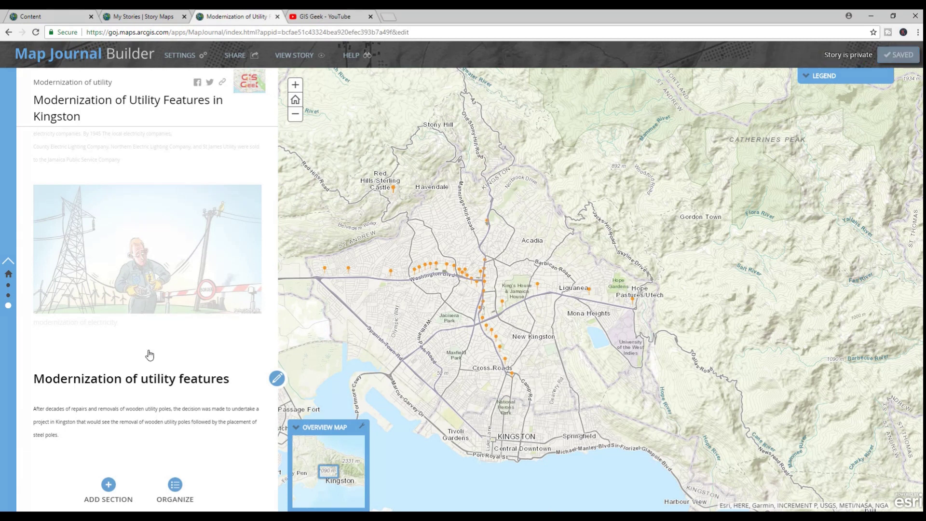
scroll(144, 343, up, 3)
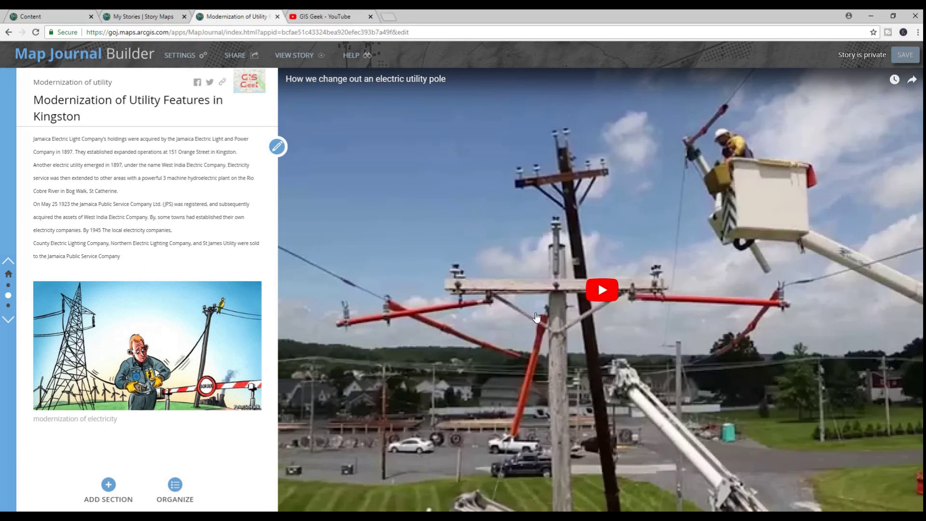
click(601, 292)
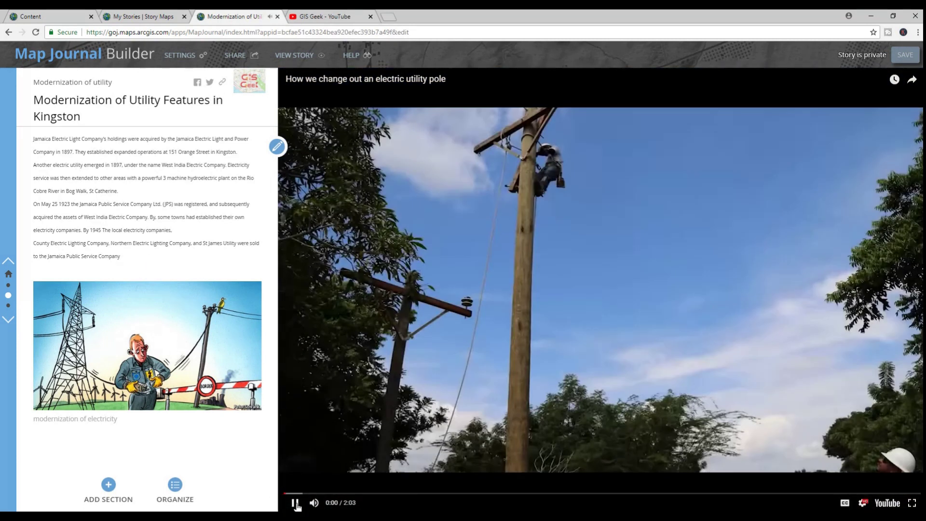
click(296, 504)
scroll(189, 237, down, 2)
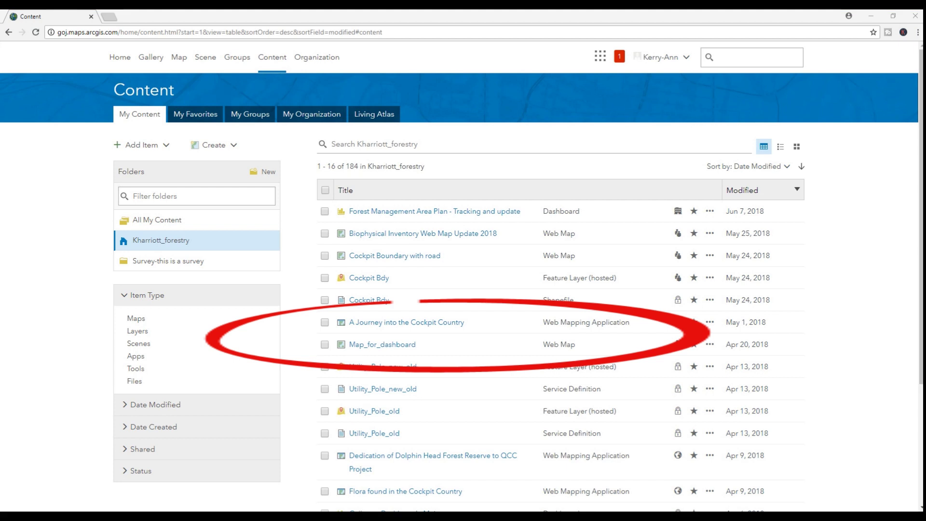
Switch to Story Maps and start a new Map Journal story with the Side Panel layout
click(599, 56)
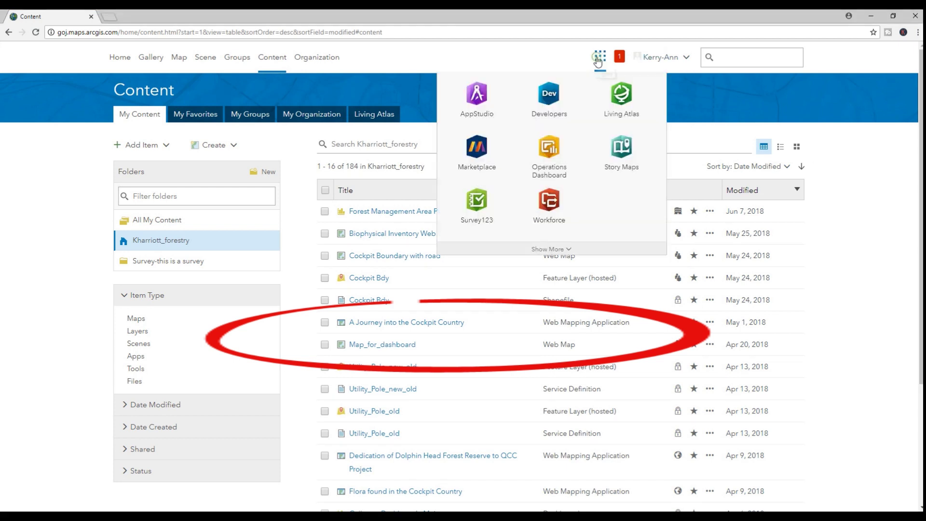
click(625, 164)
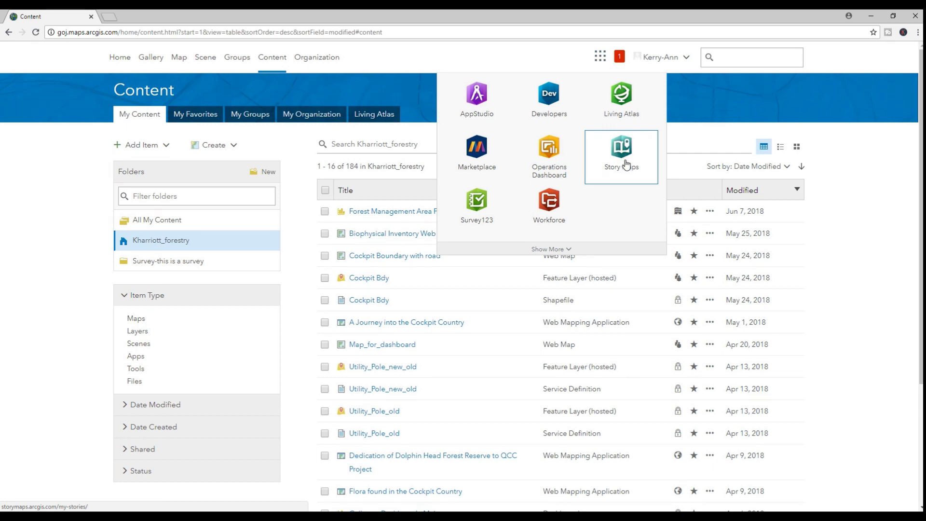
click(624, 165)
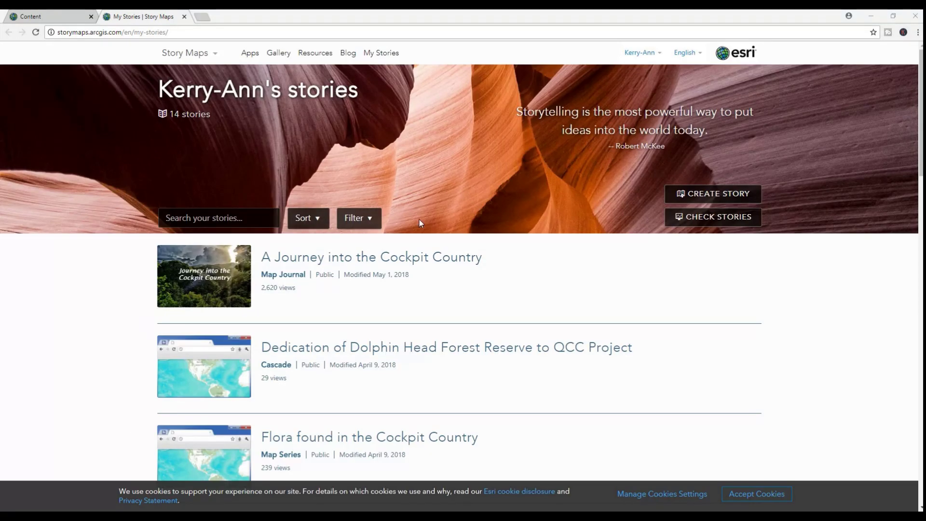
click(704, 194)
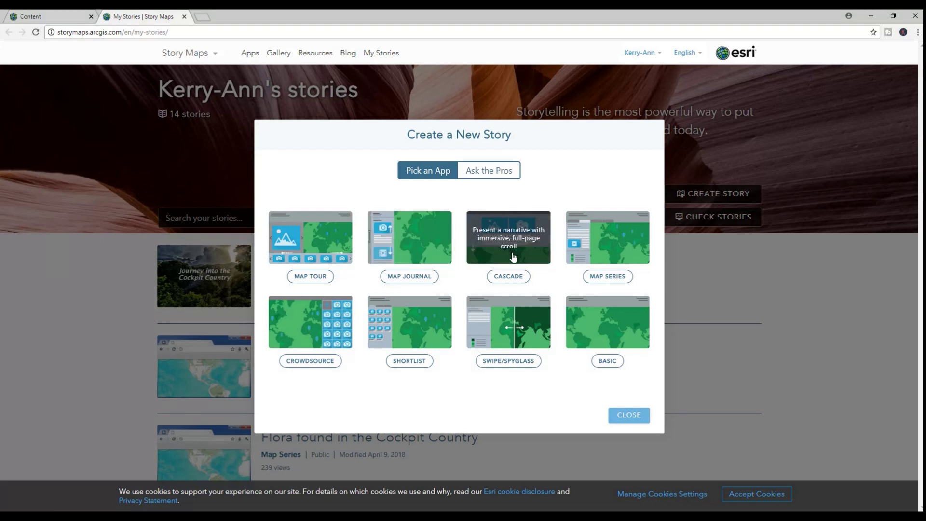
click(417, 257)
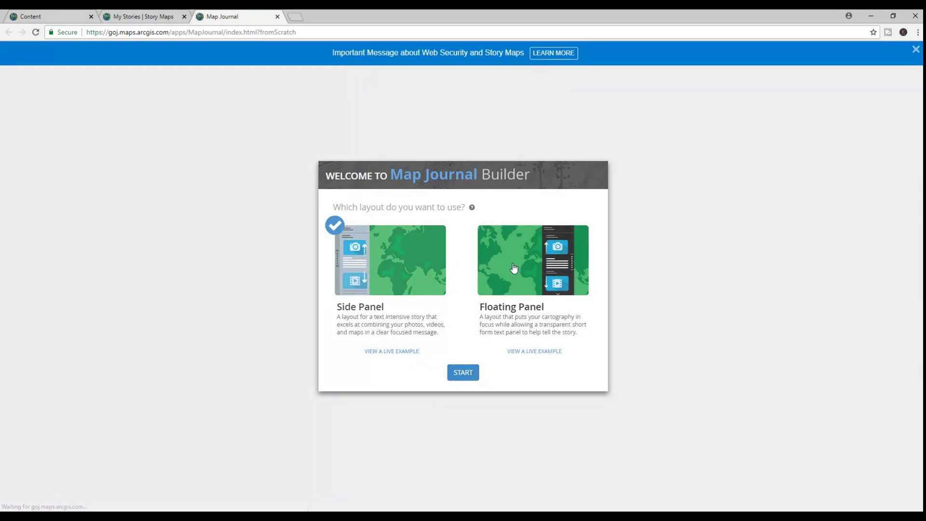
click(463, 376)
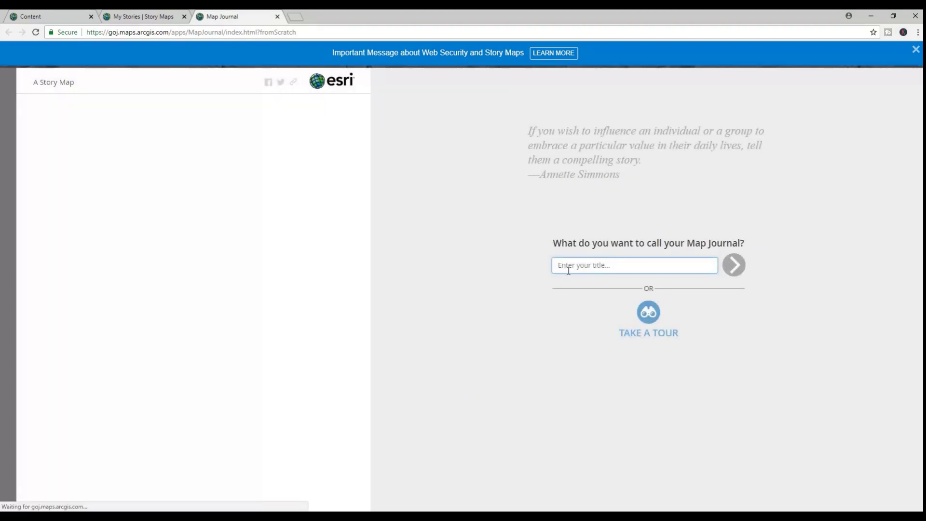
Title the map journal "Modernization of Utility Features in Kingston"
text(Modern)
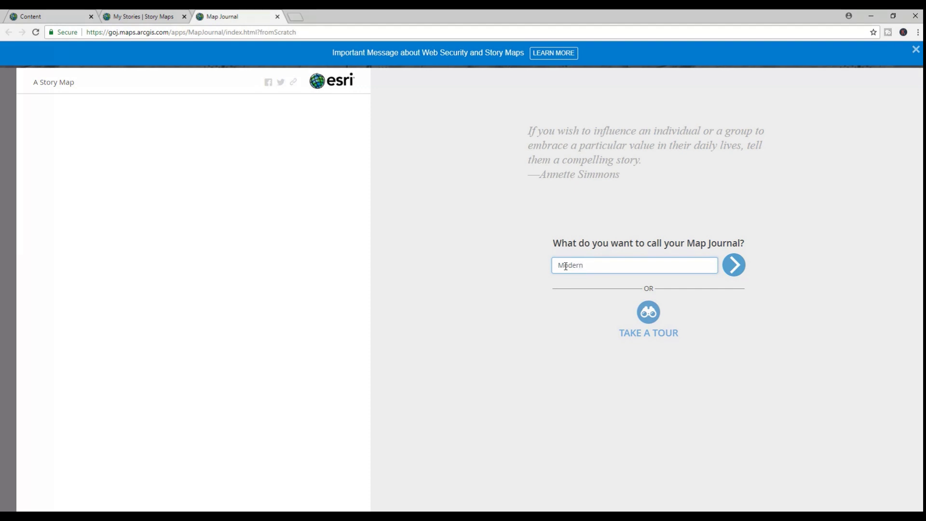
text(ization of Utility Features in)
text(Kingston)
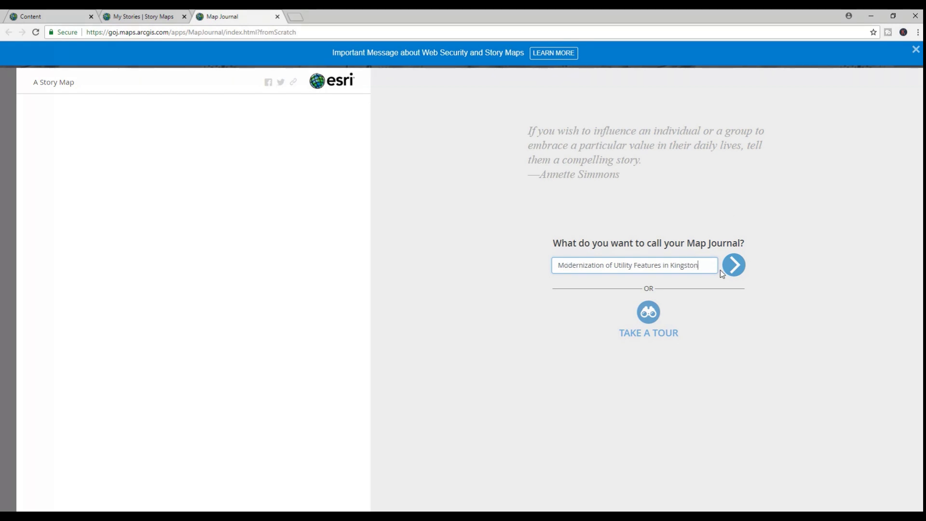
click(733, 264)
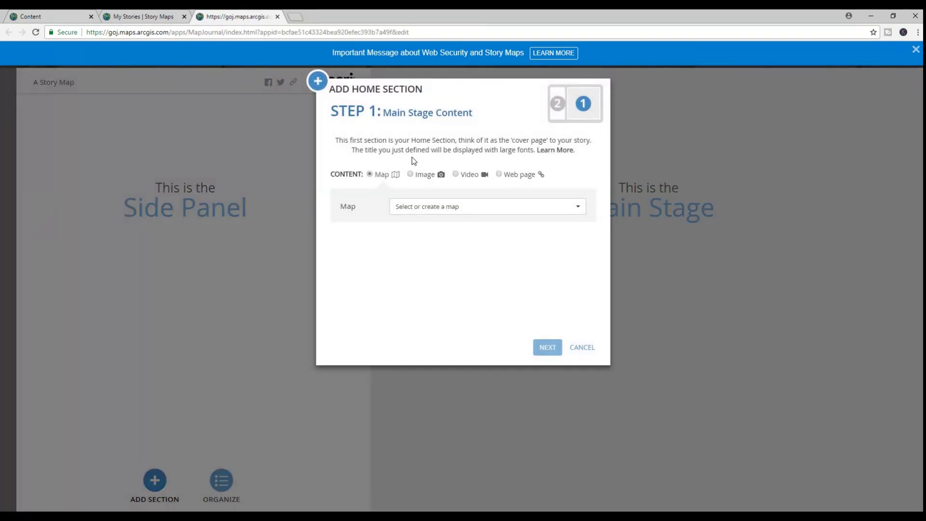
Upload the utility image from the flickr folder in Pictures as the home section's main stage content, with the Fill position
click(410, 174)
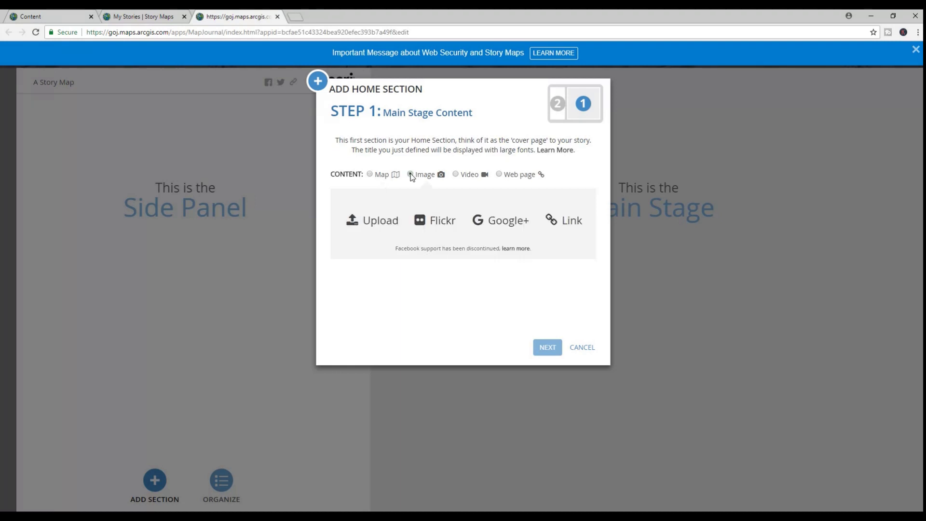
click(370, 223)
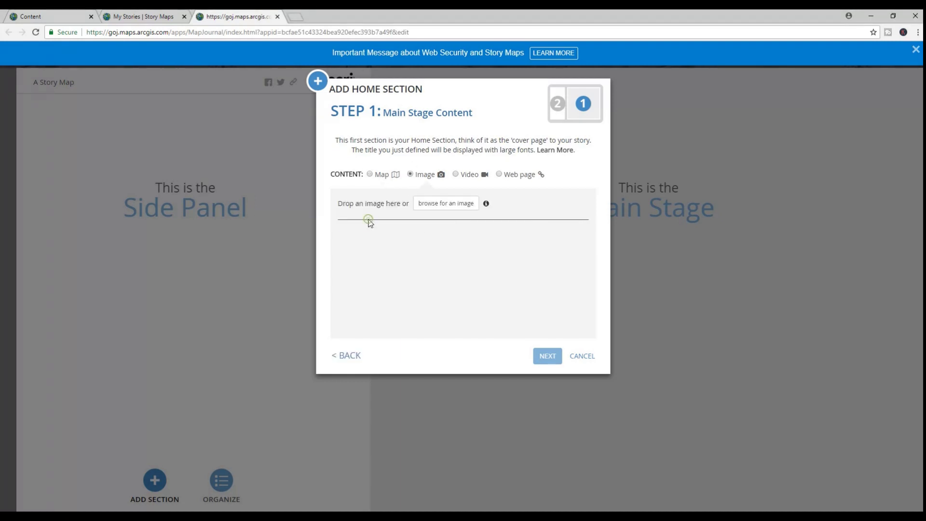
click(444, 205)
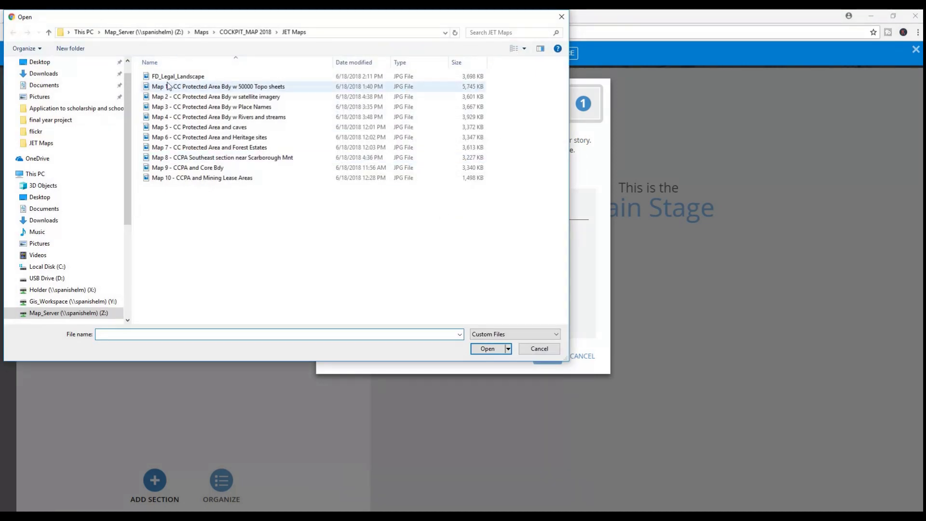
click(44, 98)
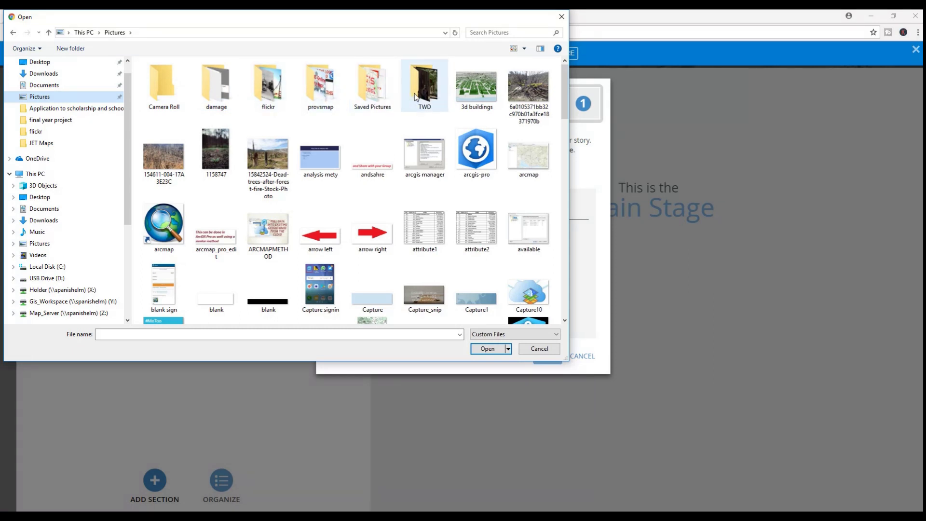
double_click(278, 92)
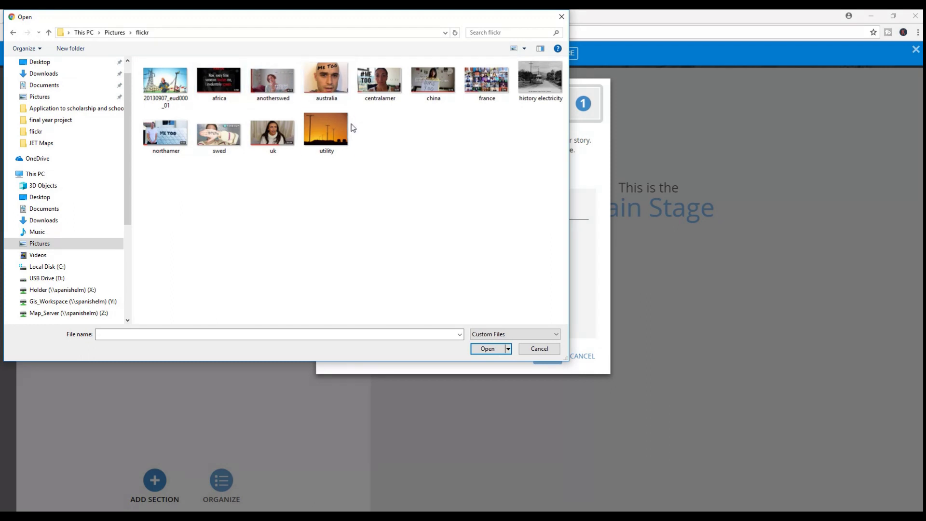
click(342, 147)
click(480, 348)
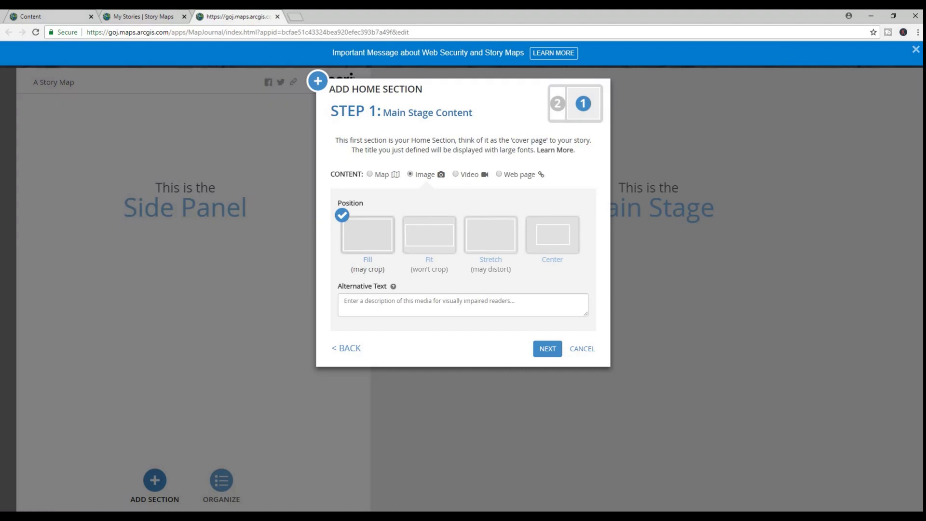
click(545, 350)
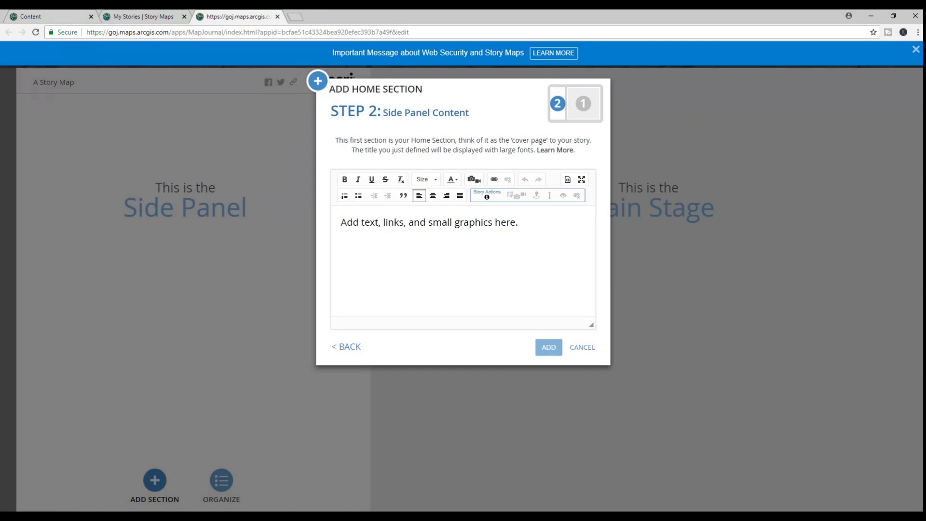
Copy the paragraph under History from the Storycreate file in Notepad into the home section's side panel content
key(alt+Tab)
drag(881, 85, 556, 102)
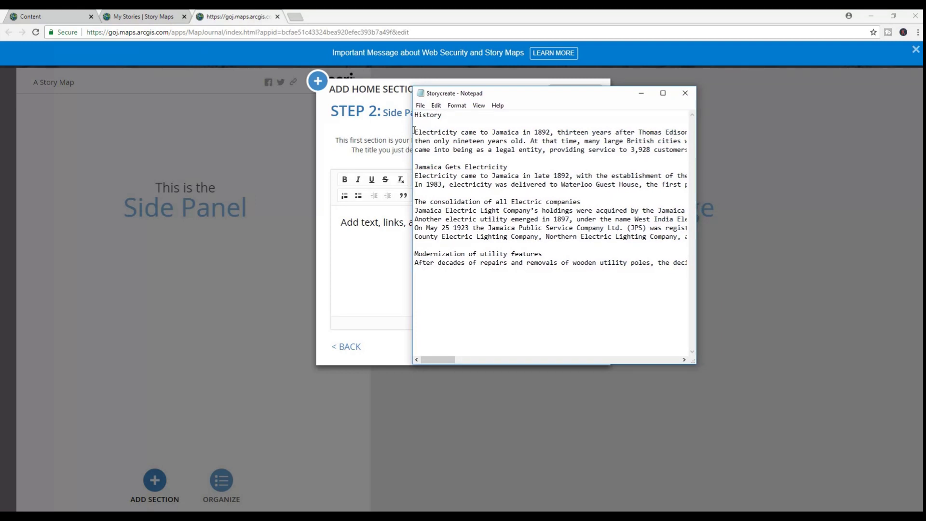
drag(416, 131, 661, 160)
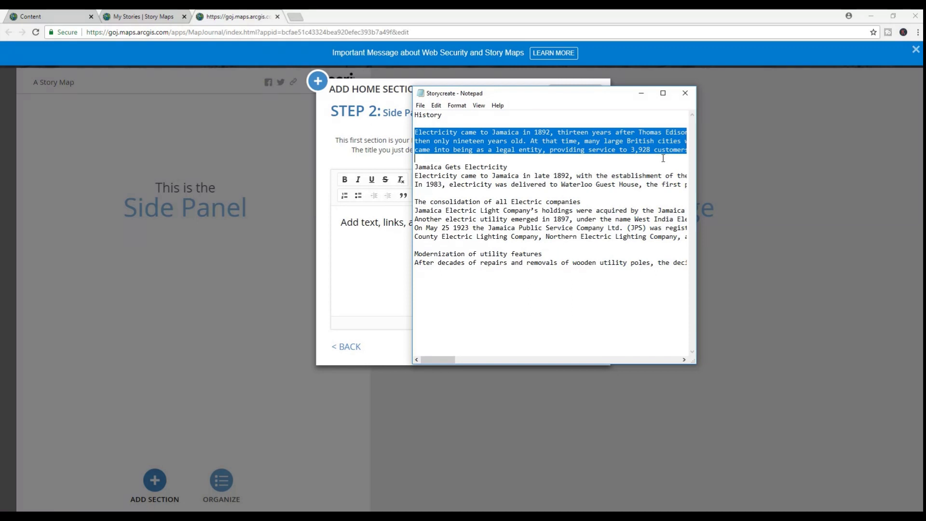
click(641, 93)
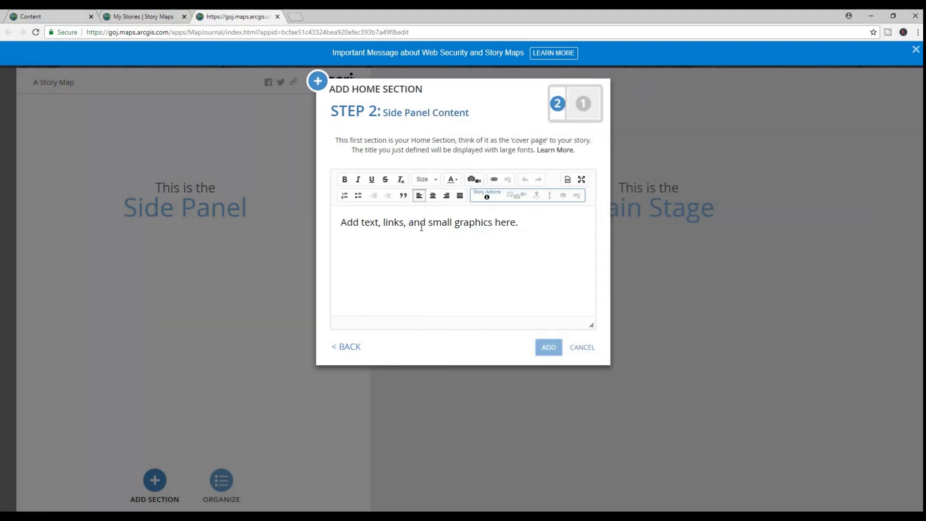
click(404, 218)
key(ctrl+v)
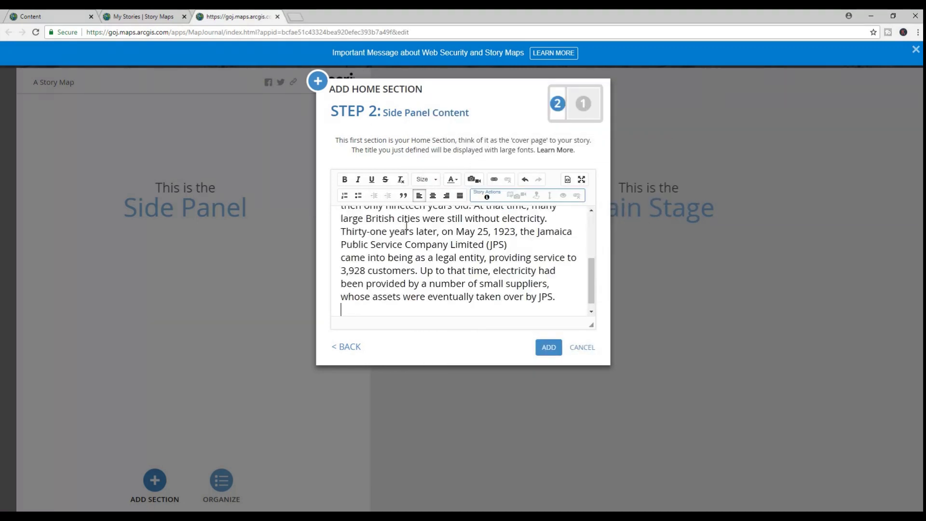
Set the font size of all the pasted history text in the side panel to 10
scroll(468, 220, up, 3)
scroll(451, 254, down, 2)
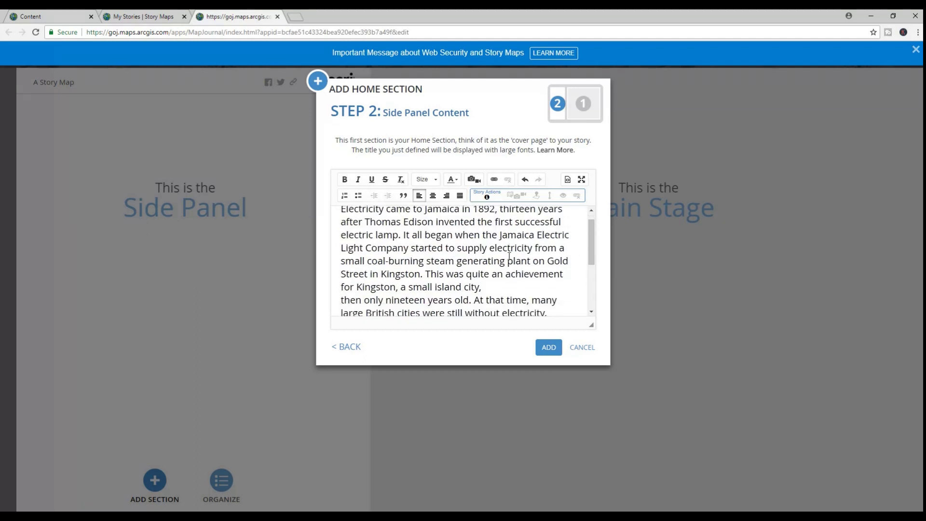
scroll(450, 254, up, 2)
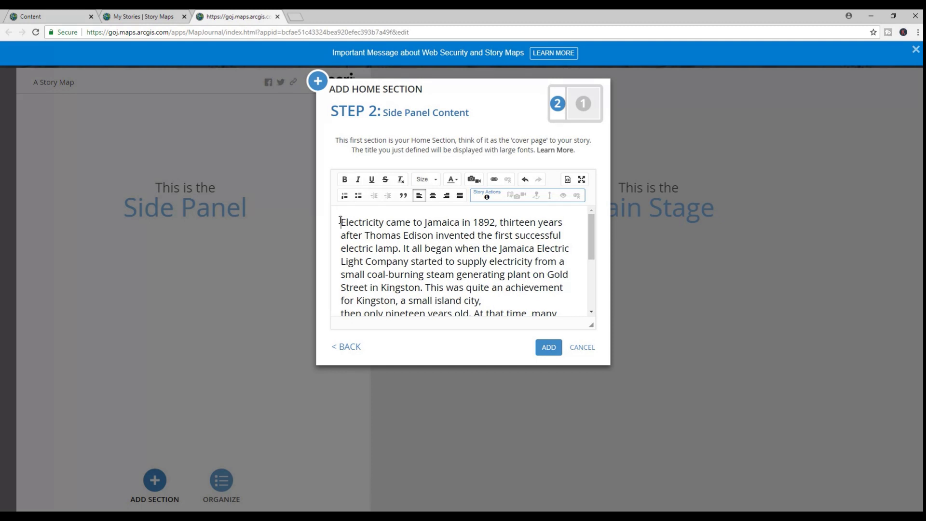
scroll(341, 221, down, 3)
drag(342, 220, 547, 294)
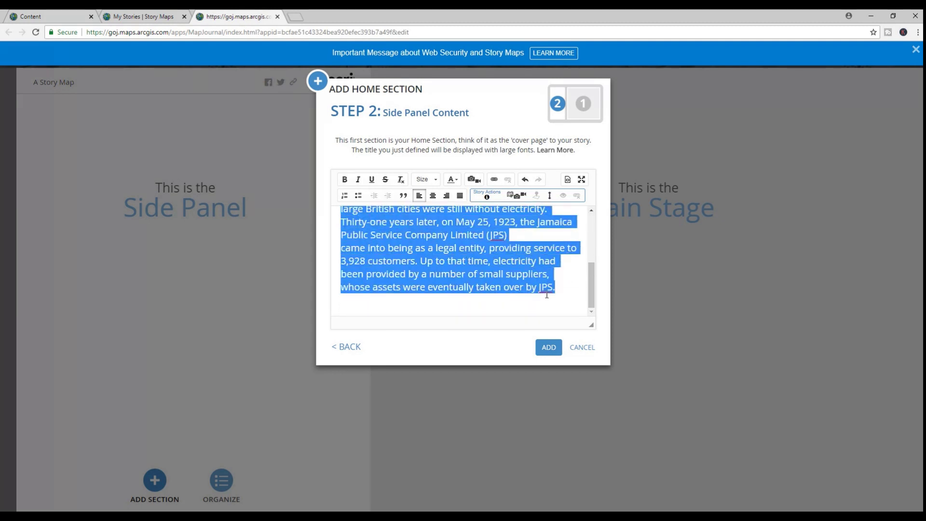
click(425, 179)
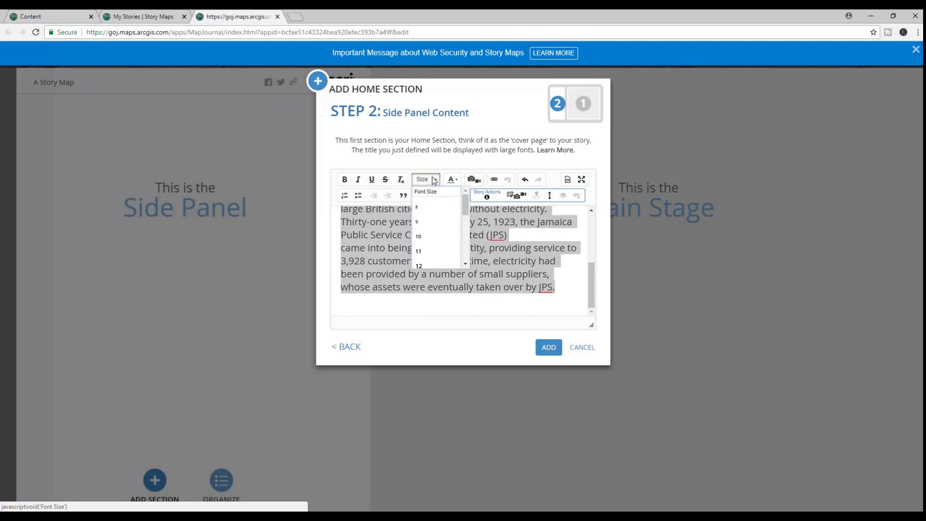
click(422, 239)
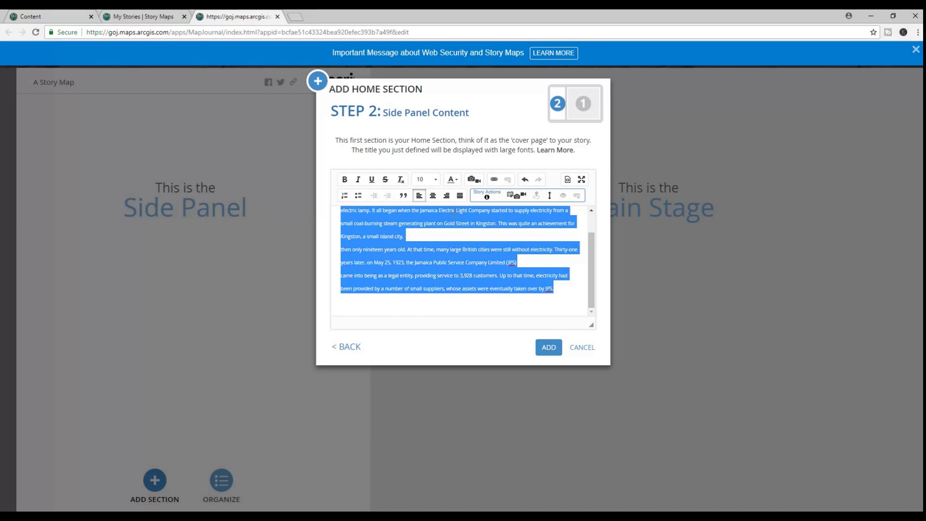
click(455, 181)
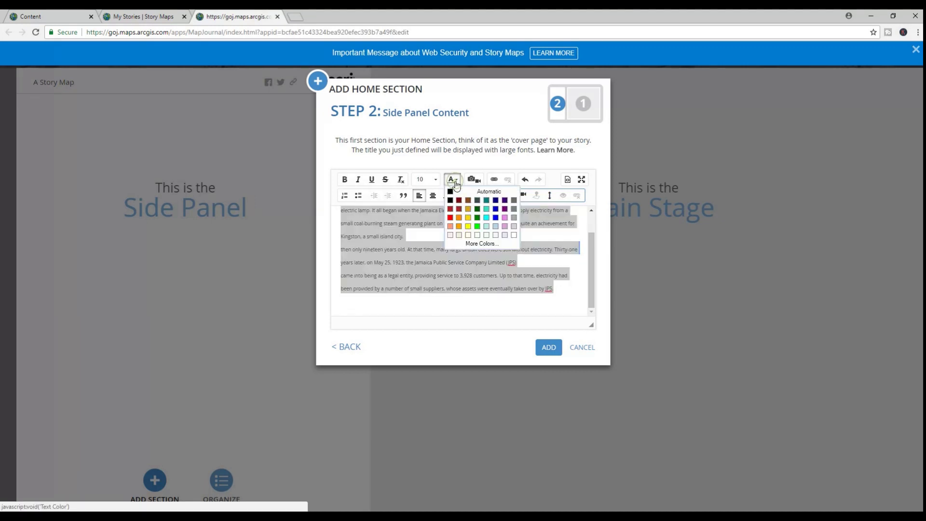
click(455, 183)
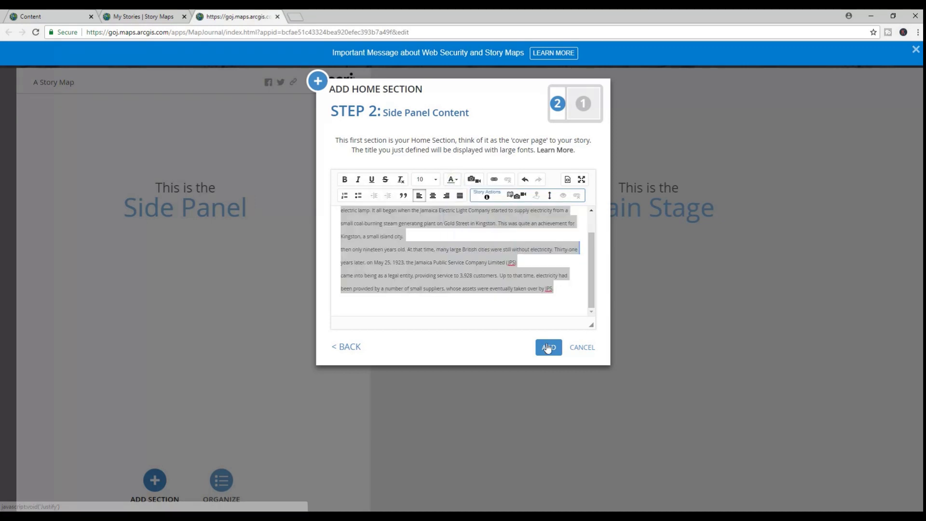
click(450, 181)
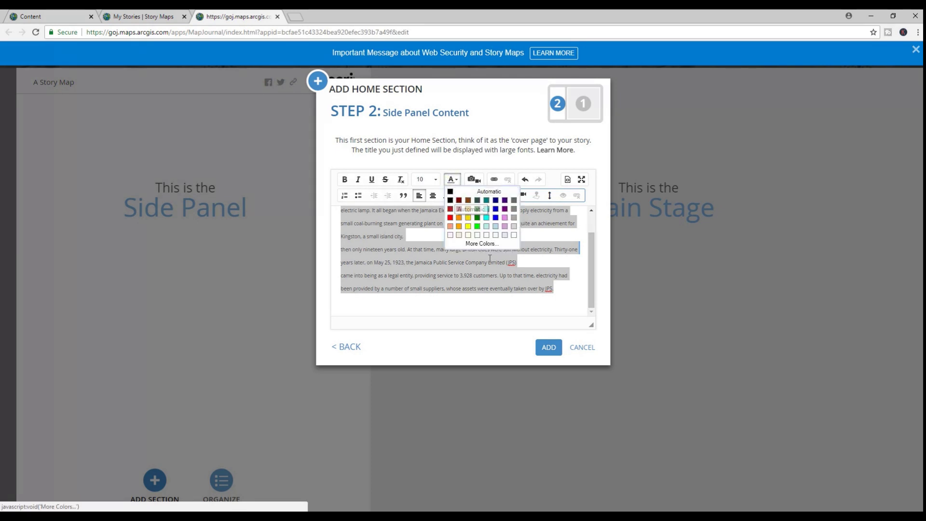
Insert the logo image from the Saved Pictures folder in Pictures below the history text, leaving blank lines above it
click(559, 287)
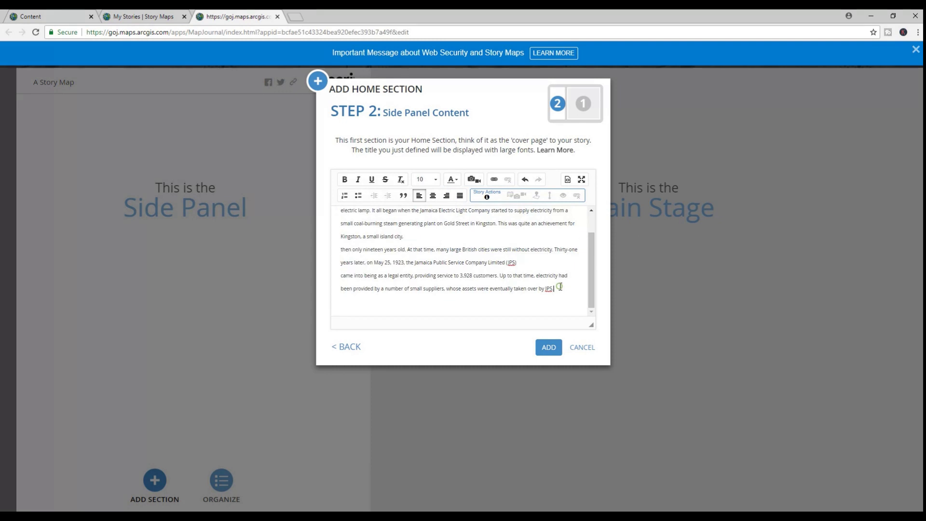
key(Return)
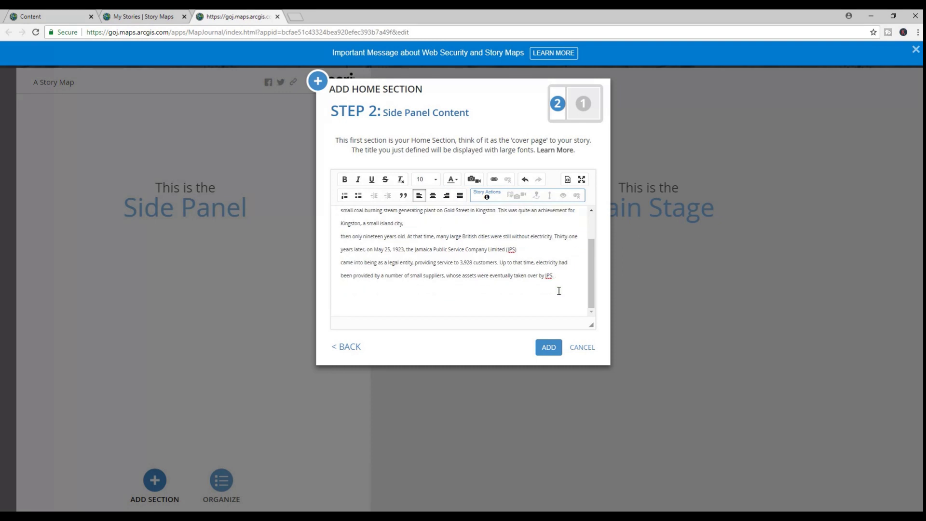
key(Return)
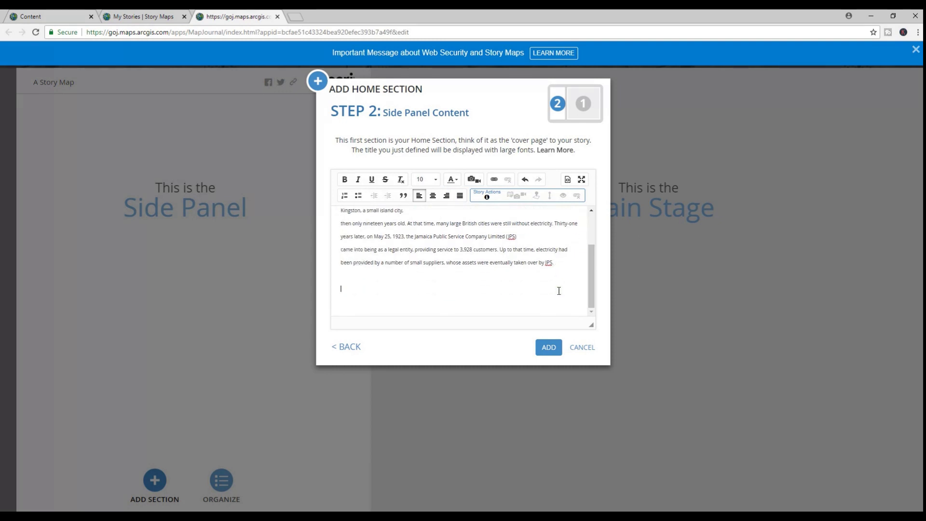
click(473, 181)
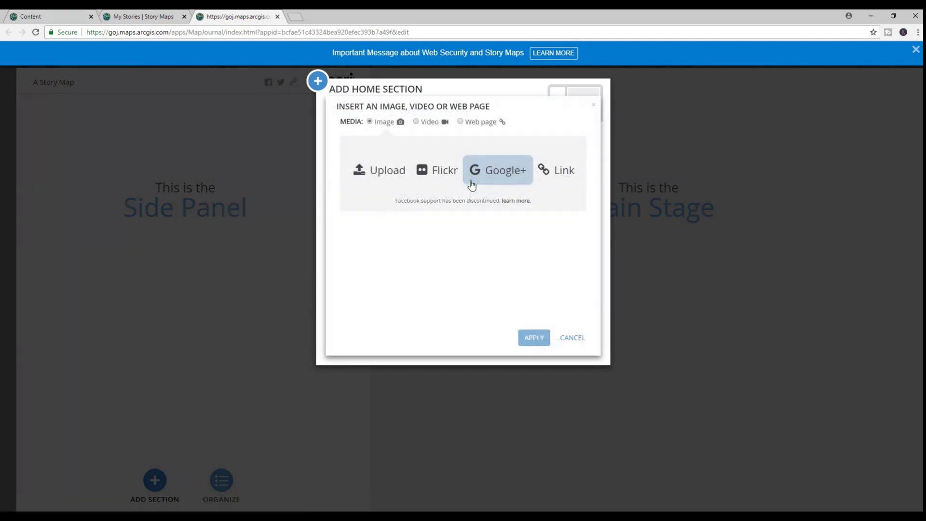
click(384, 169)
click(471, 151)
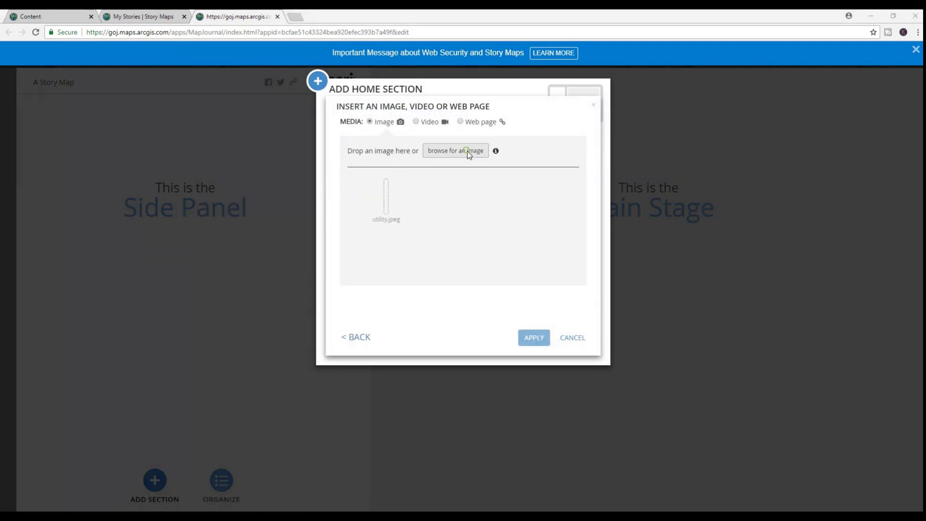
click(116, 32)
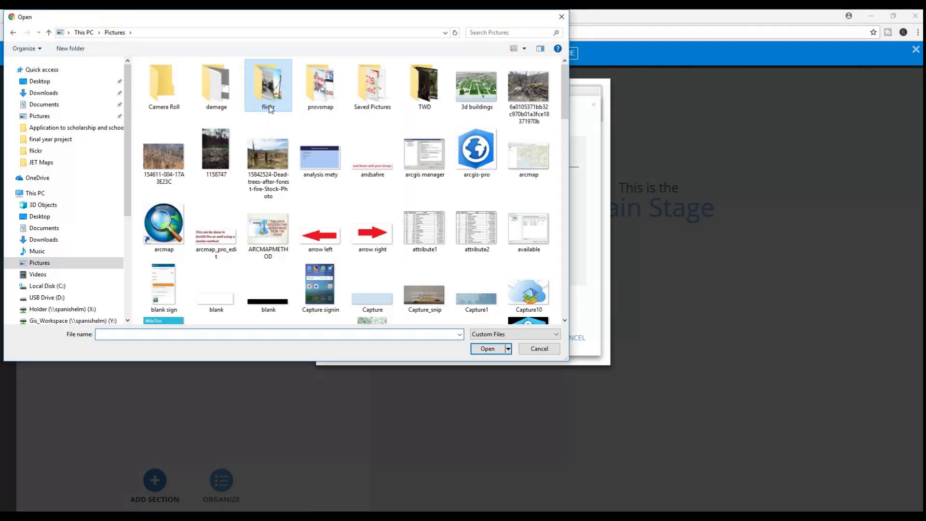
double_click(371, 94)
click(179, 98)
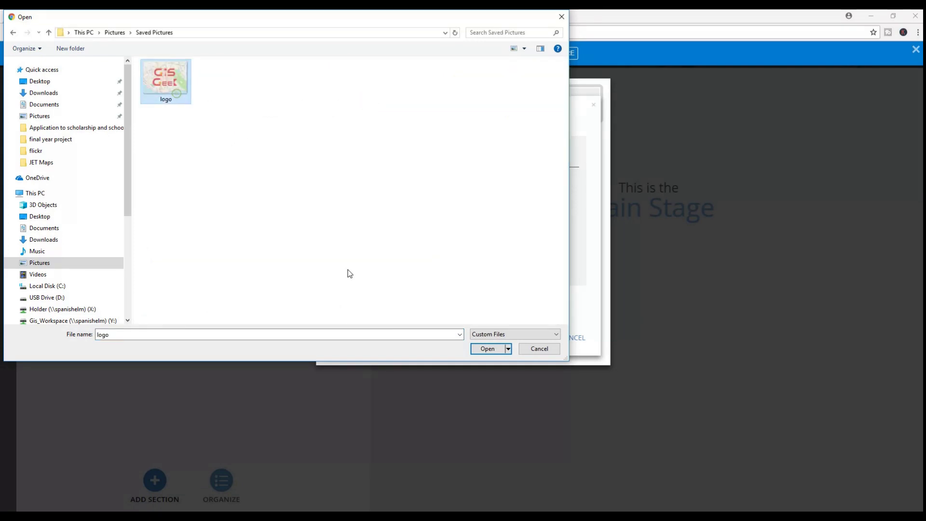
click(473, 348)
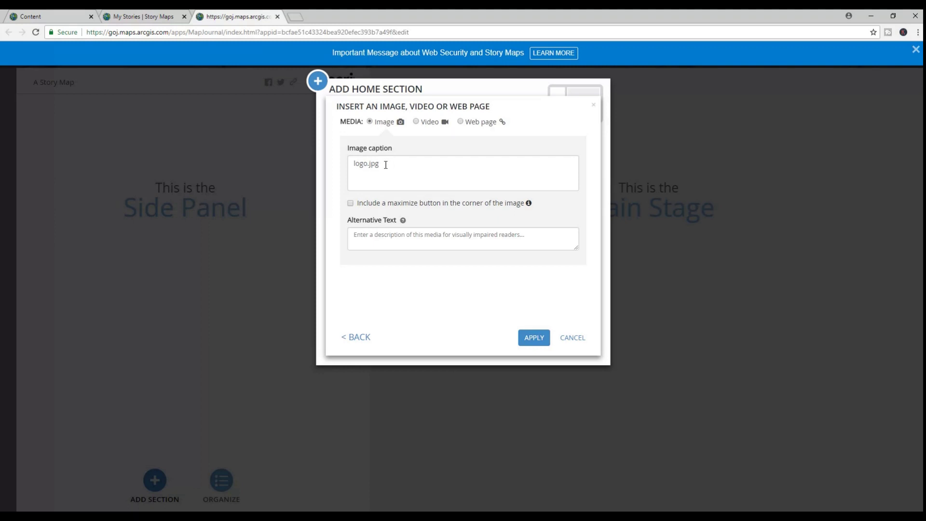
Set the logo's image caption to "GISGeek" and add the home section to the journal
drag(385, 165, 350, 164)
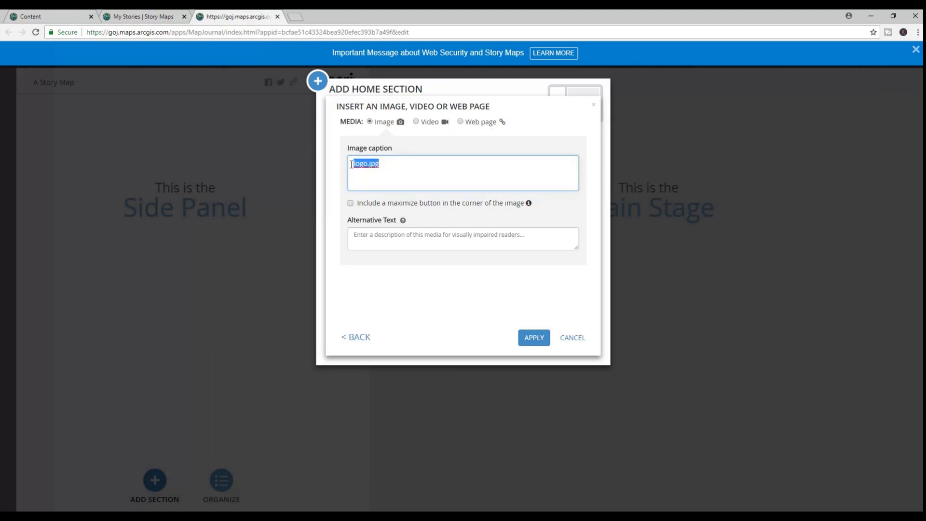
text(GISGeek)
click(533, 339)
click(536, 344)
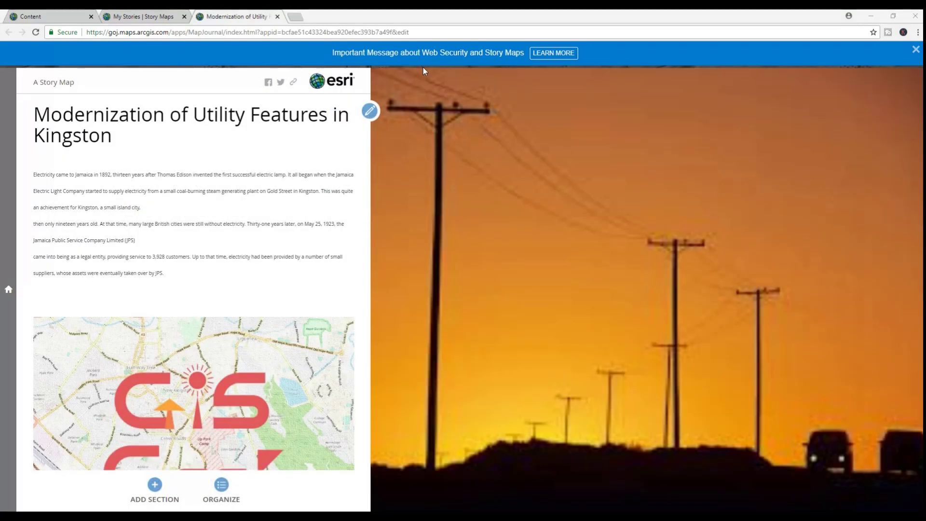
Shrink the logo in the home section's side panel to a small thumbnail and save the section
click(370, 111)
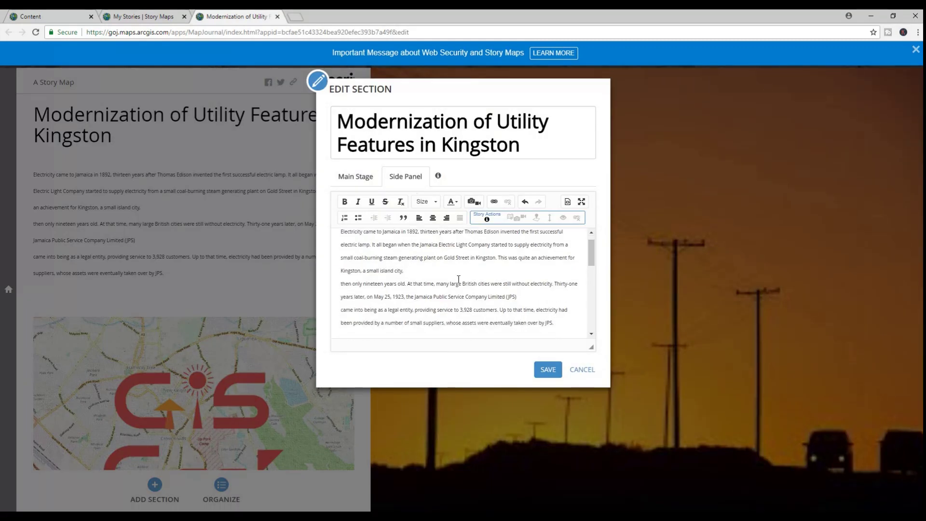
scroll(458, 280, down, 5)
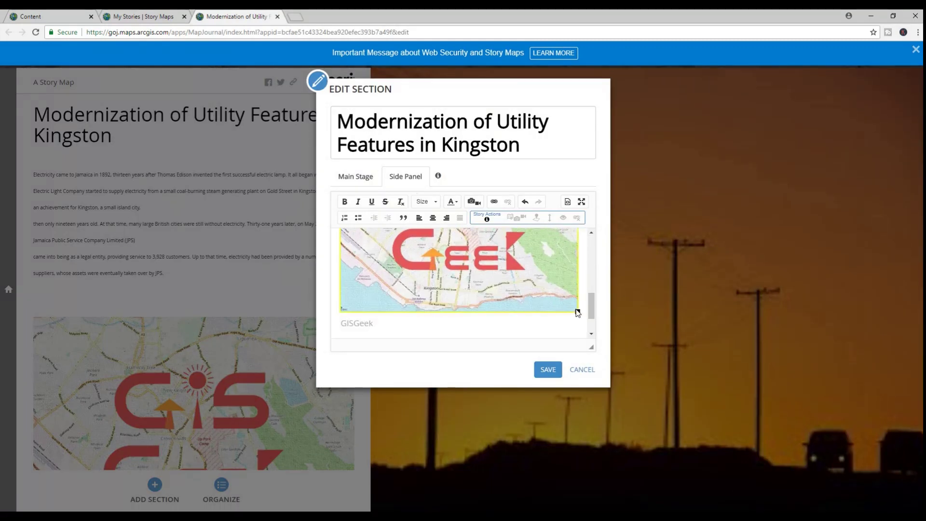
drag(577, 311, 386, 220)
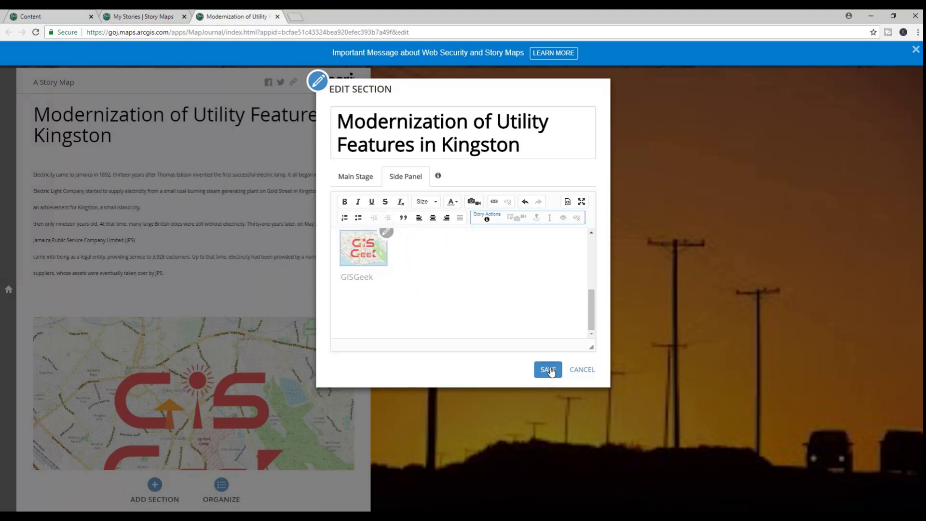
click(548, 369)
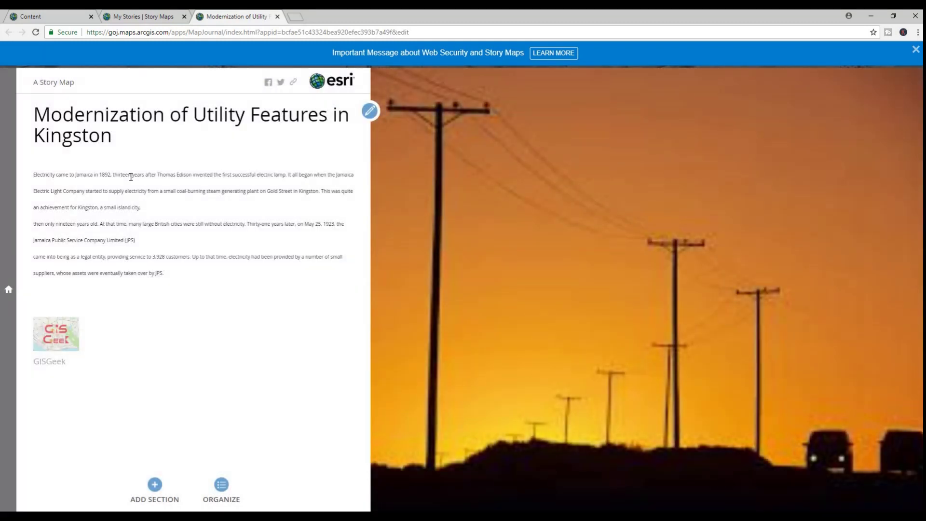
Dismiss the web security message banner and save the story
click(915, 49)
click(905, 56)
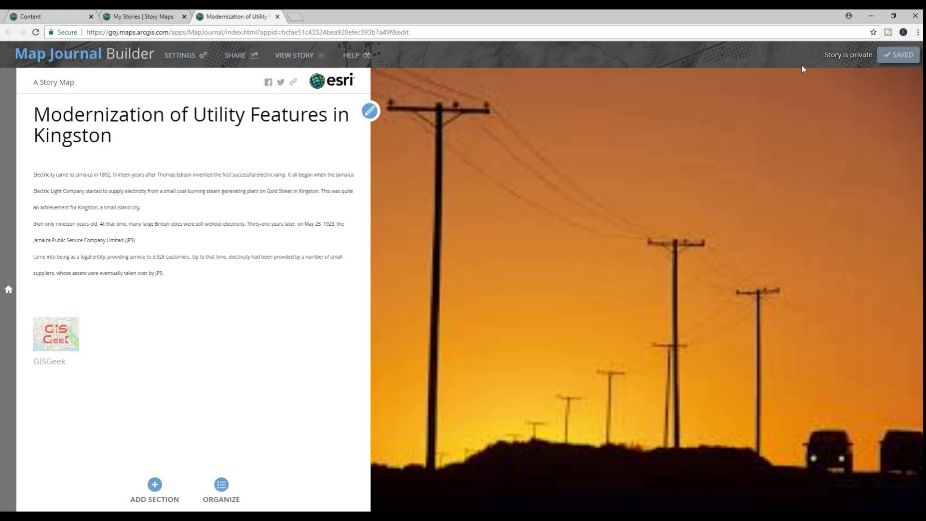
Start a new section and copy the heading "Jamaica Gets Electricity" from the Storycreate file in Notepad as its title
click(155, 487)
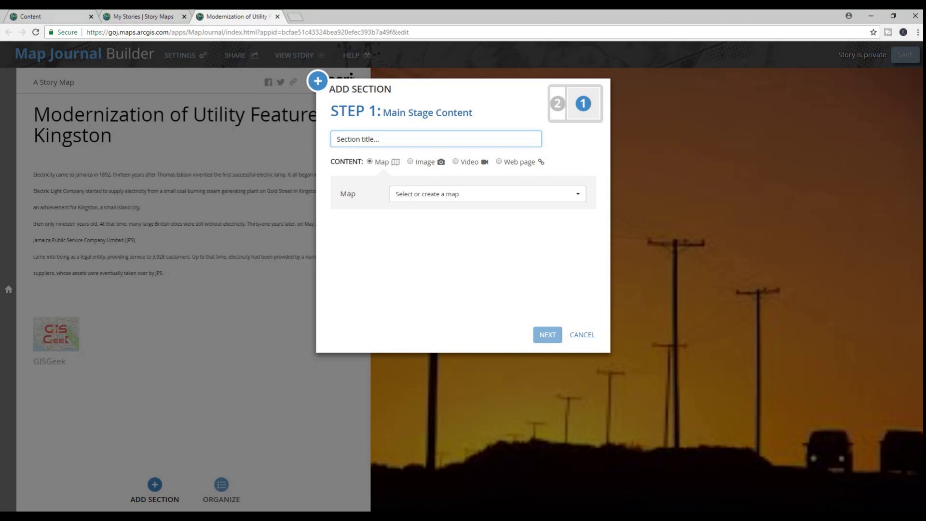
key(alt+Tab)
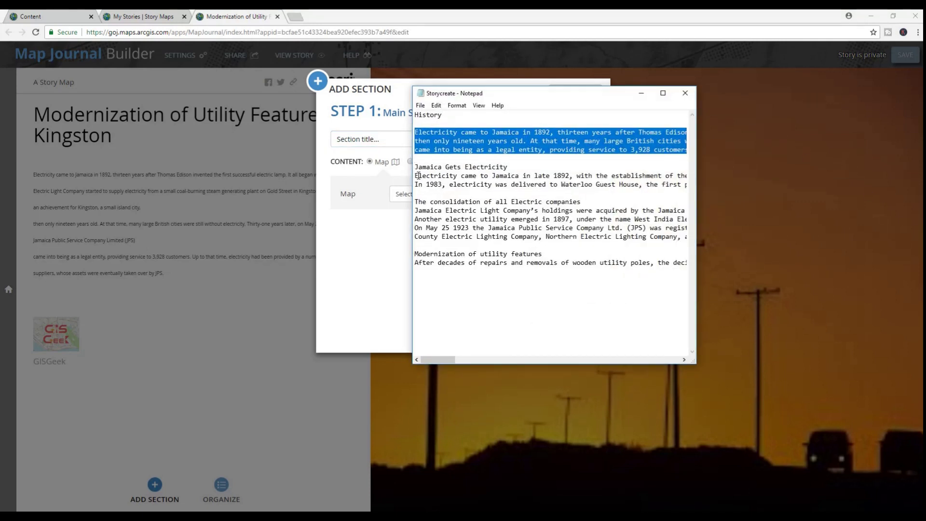
drag(414, 167, 514, 164)
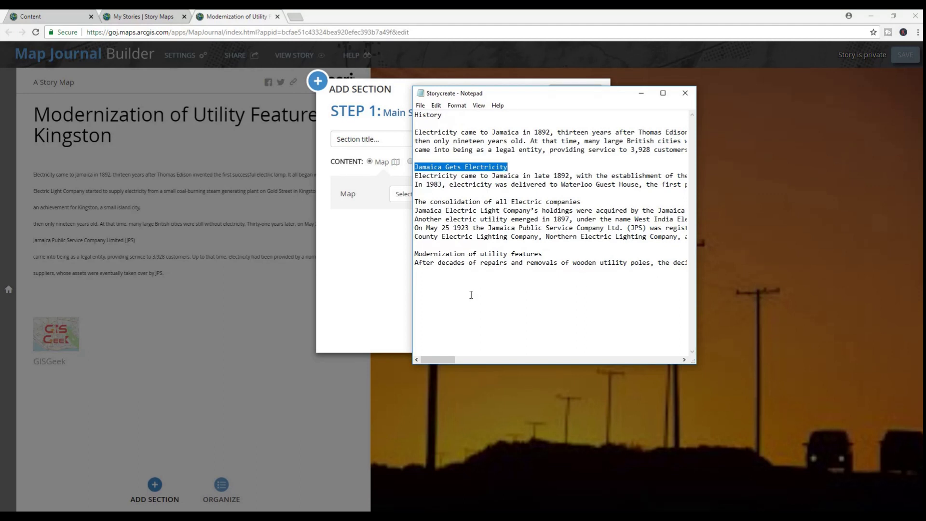
click(379, 138)
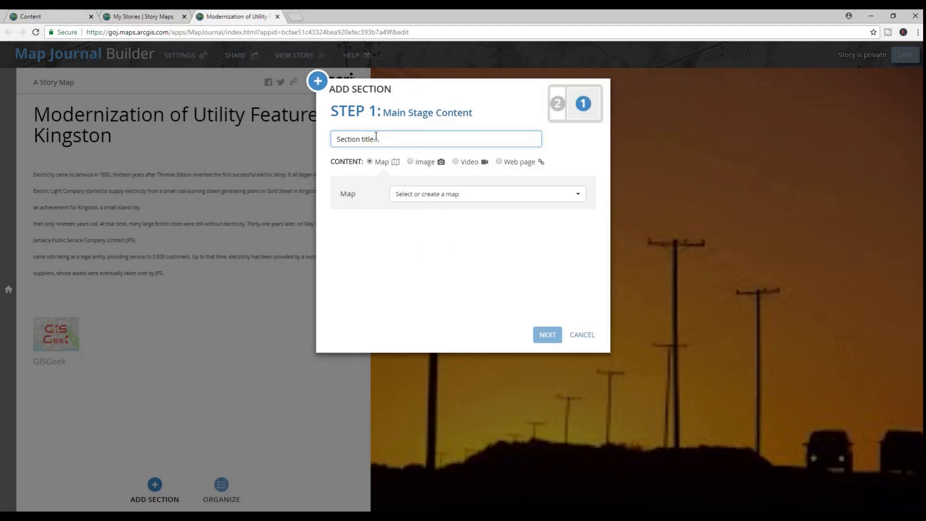
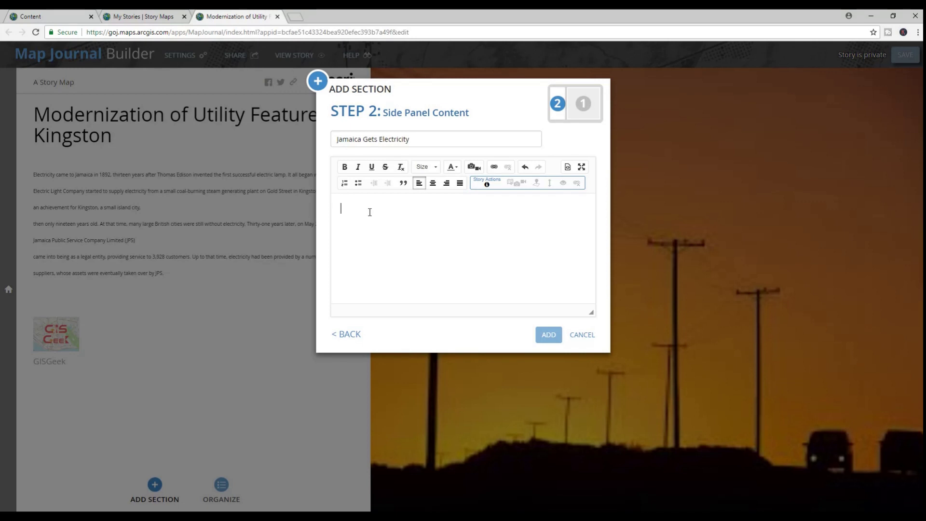
Fill the side panel with the paragraph under Jamaica Gets Electricity at font size 10 and add the section
key(ctrl+a)
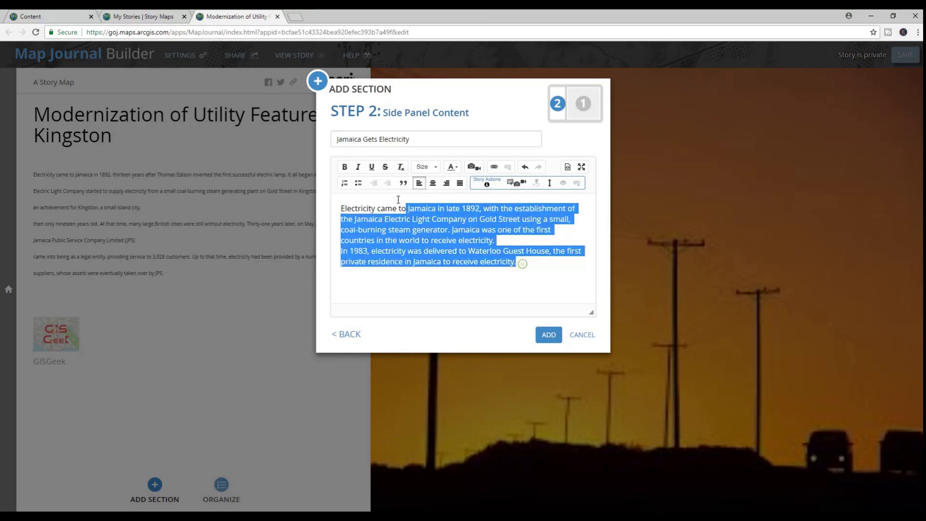
click(429, 165)
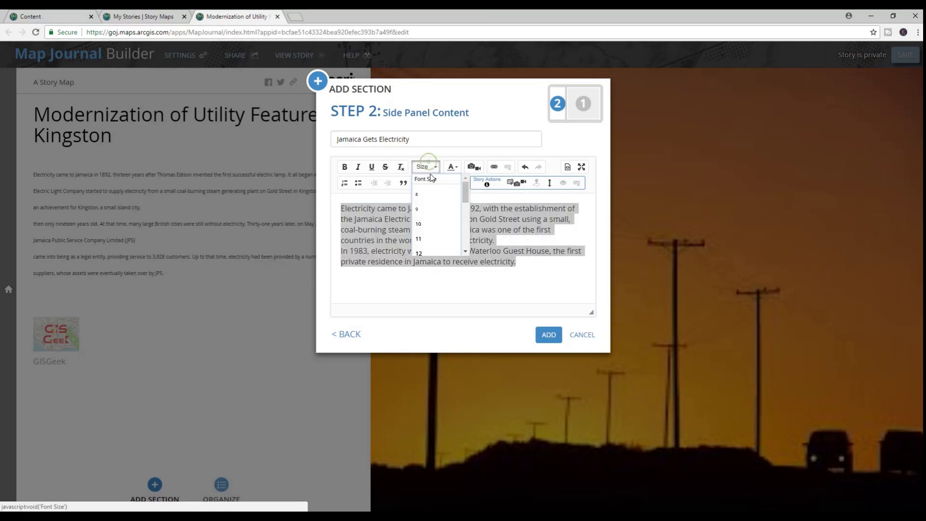
click(430, 225)
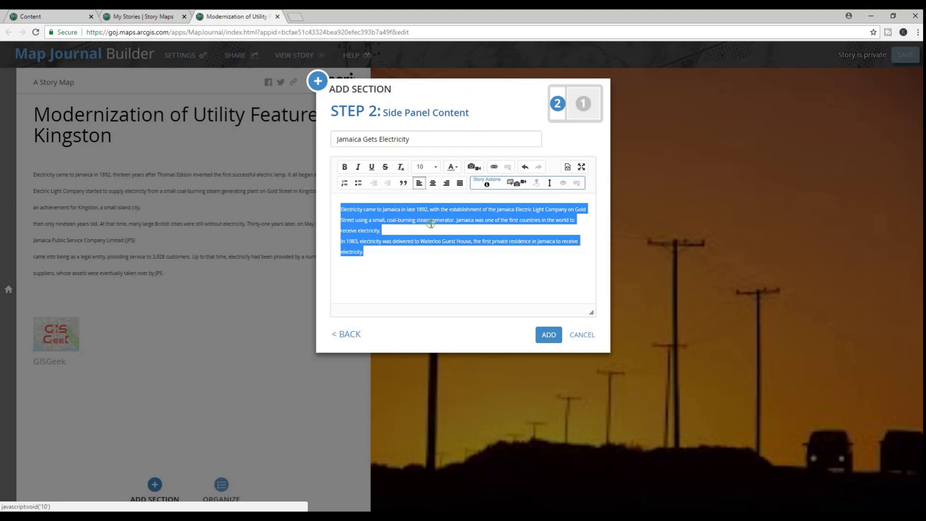
click(370, 252)
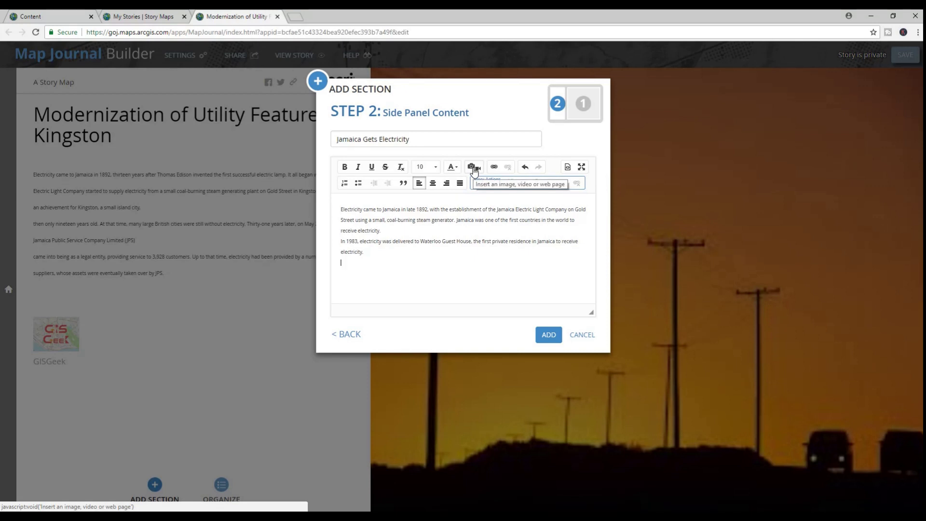
click(544, 336)
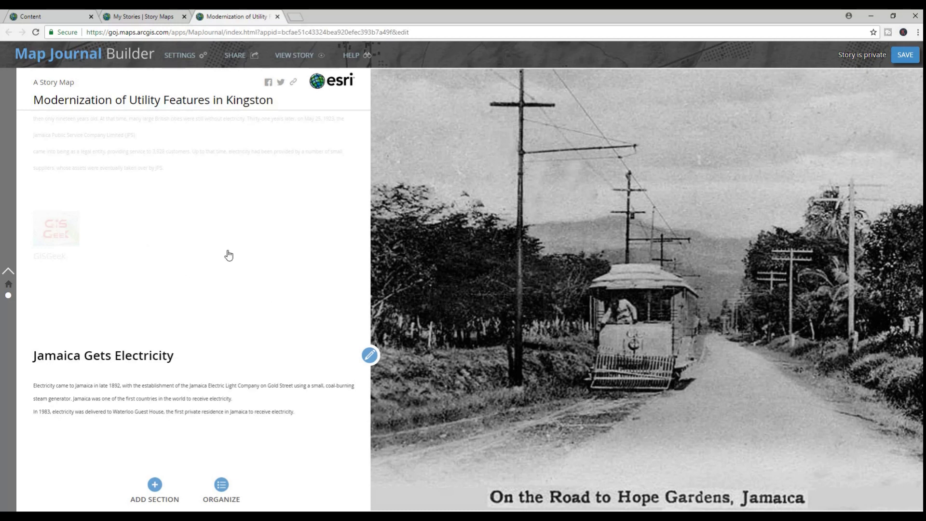
Start another section and copy the heading "The consolidation of all Electric companies" from the Storycreate file in Notepad as its title
click(155, 487)
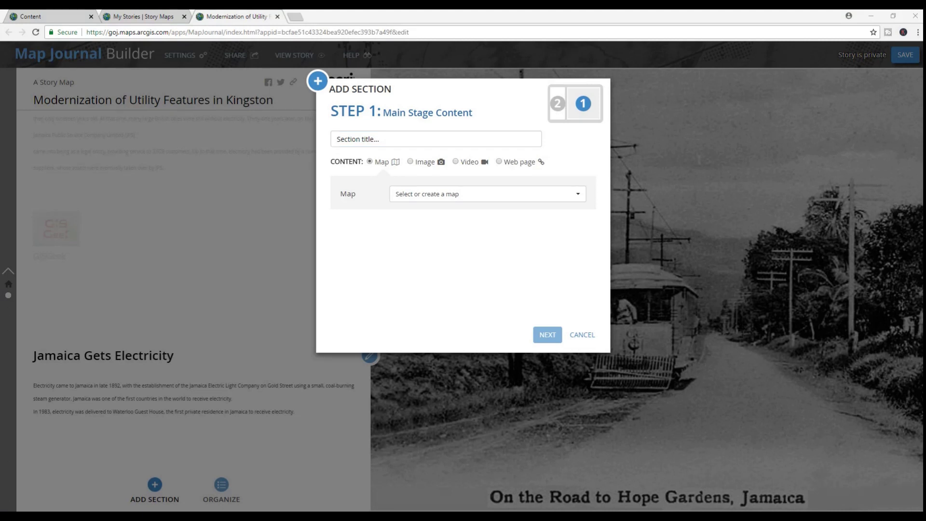
key(alt+Tab)
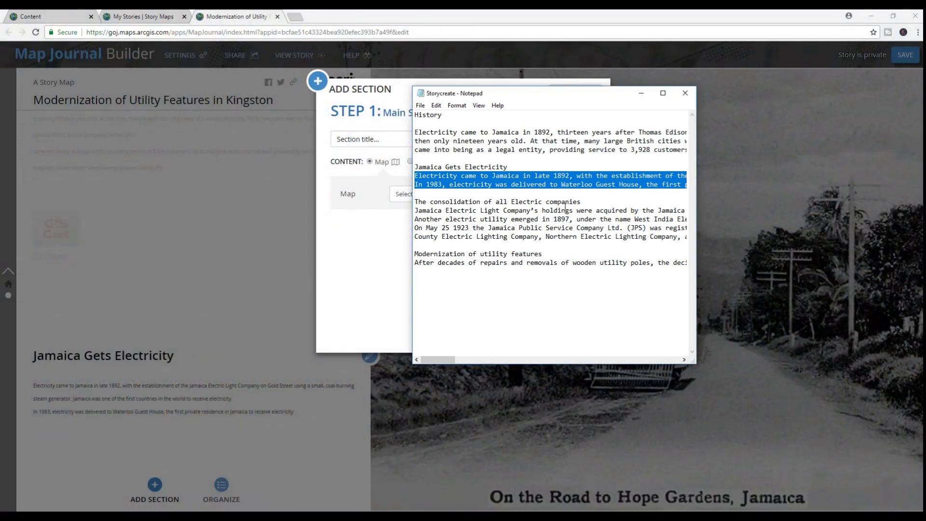
drag(582, 203, 413, 202)
key(ctrl+c)
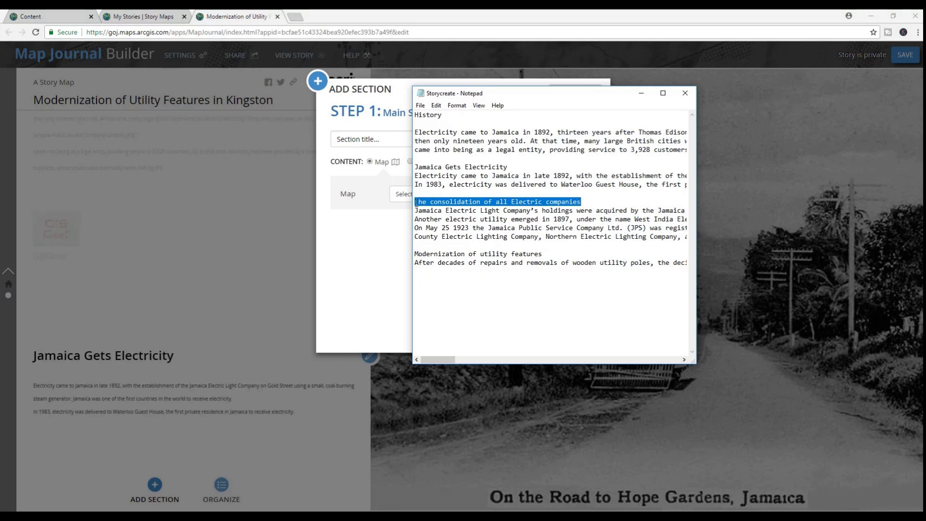
click(641, 93)
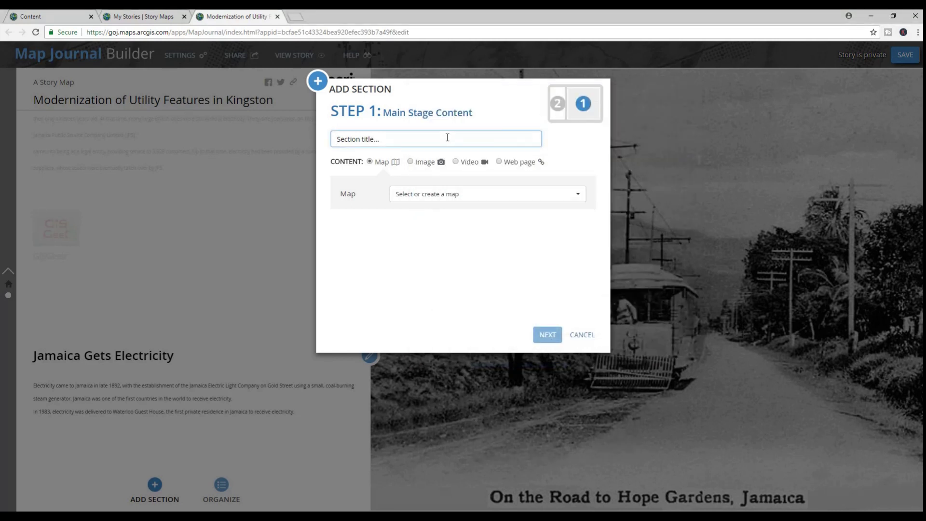
key(ctrl+v)
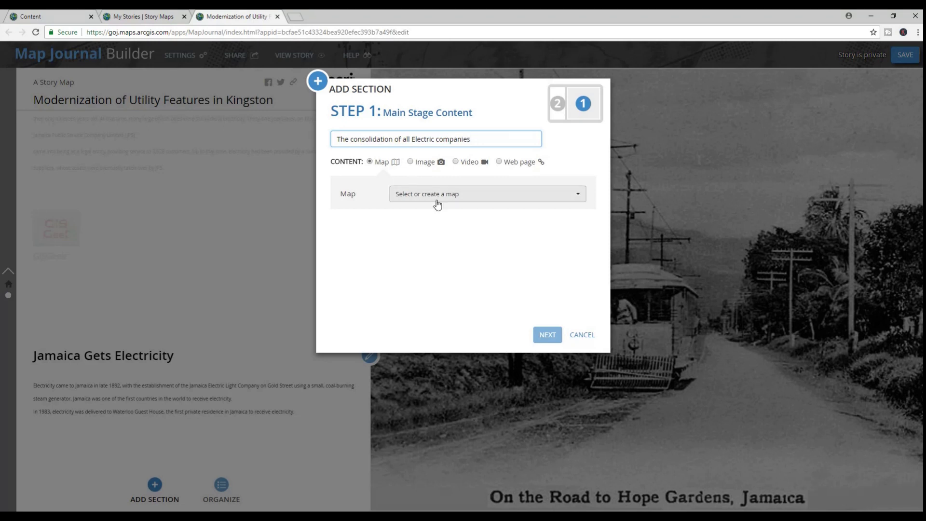
Set the section's main stage content to the YouTube video "How we change out an electric utility pole" and proceed to the side panel content
click(455, 162)
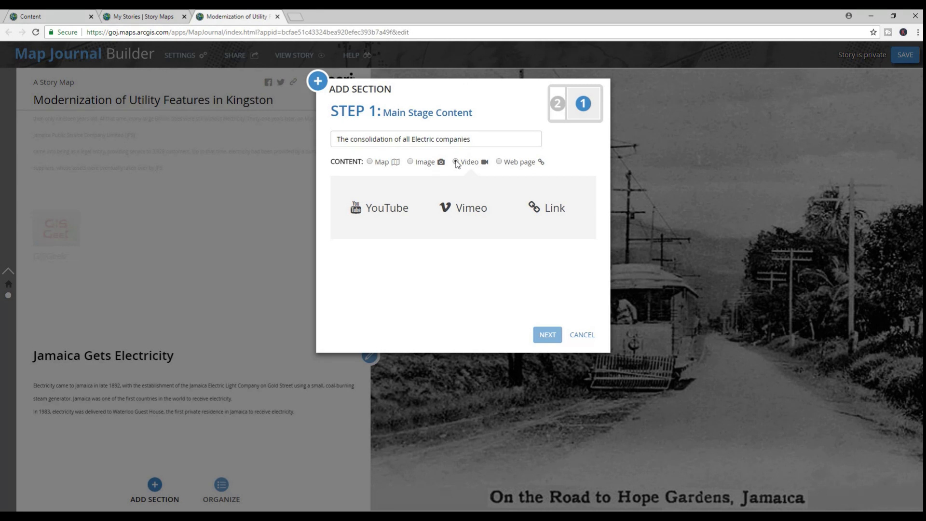
click(378, 208)
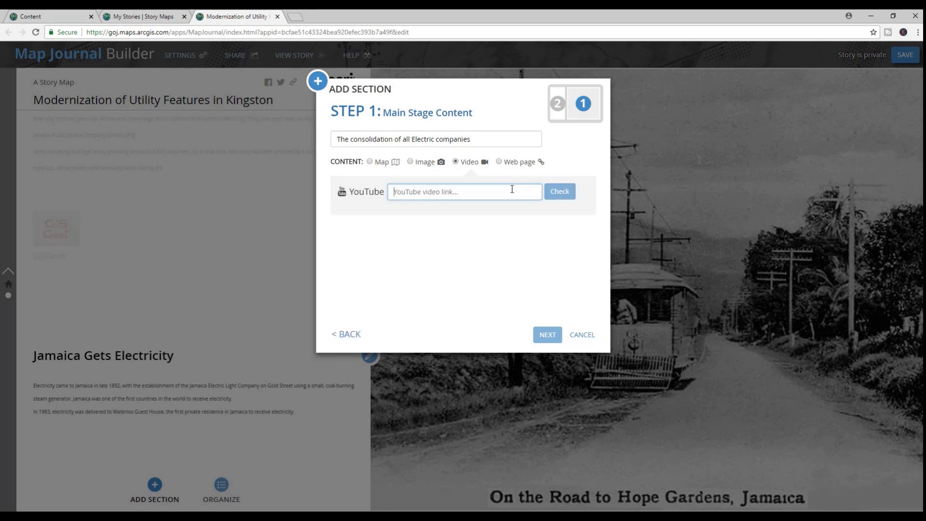
key(ctrl+v)
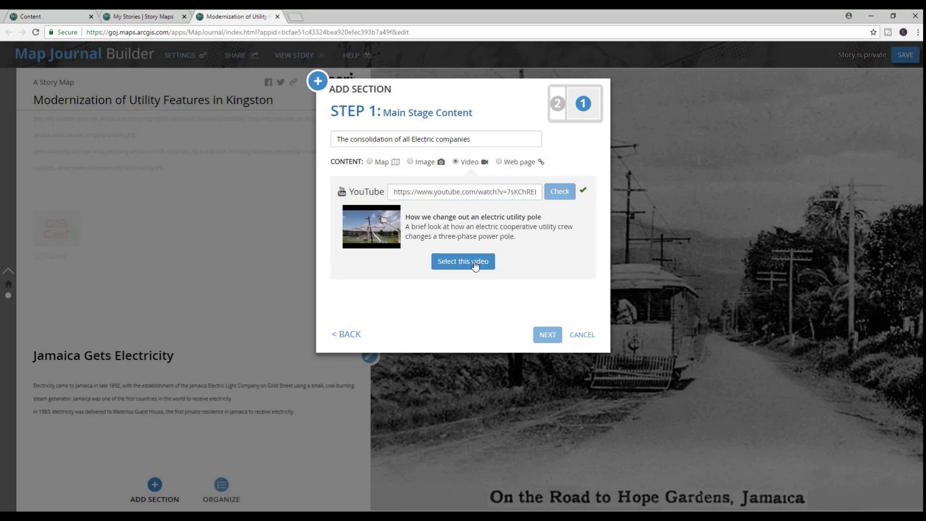
click(475, 265)
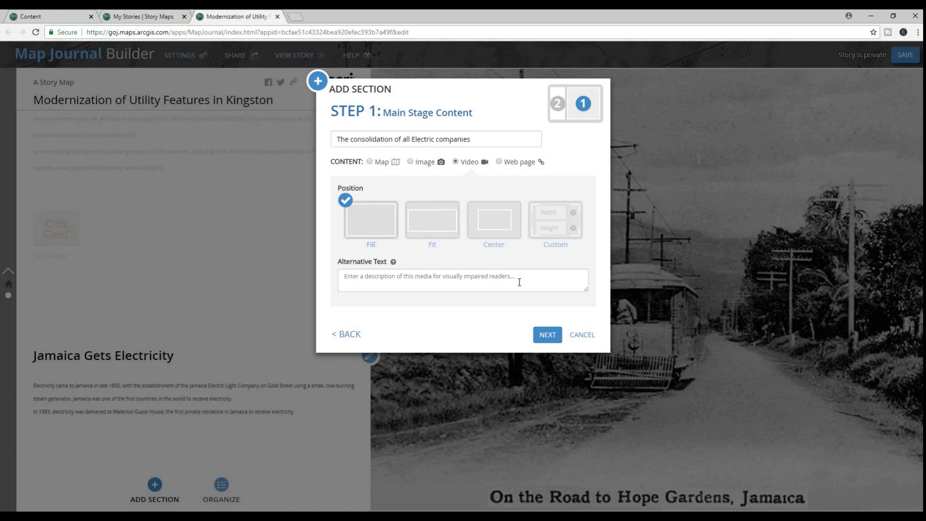
click(547, 336)
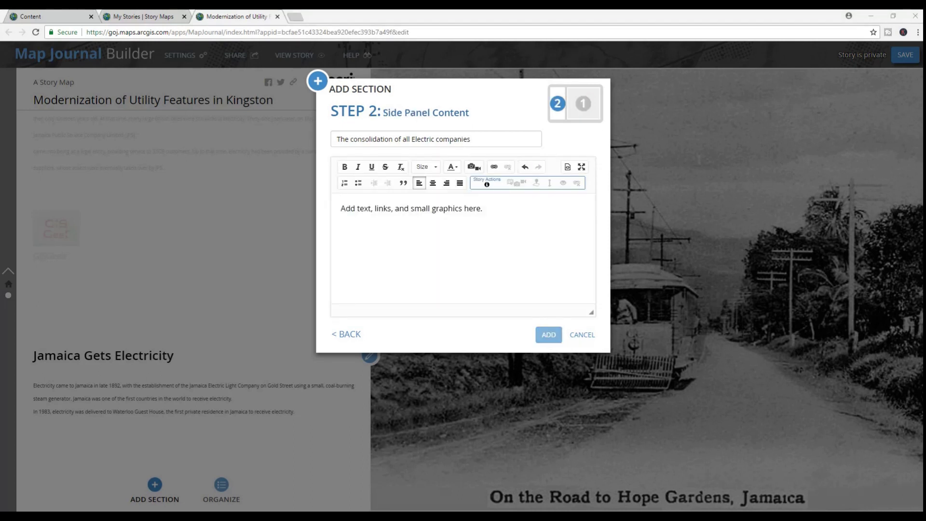
Fill the side panel with the paragraphs under The consolidation of all Electric companies from the Storycreate file in Notepad, at font size 10
drag(414, 215, 547, 245)
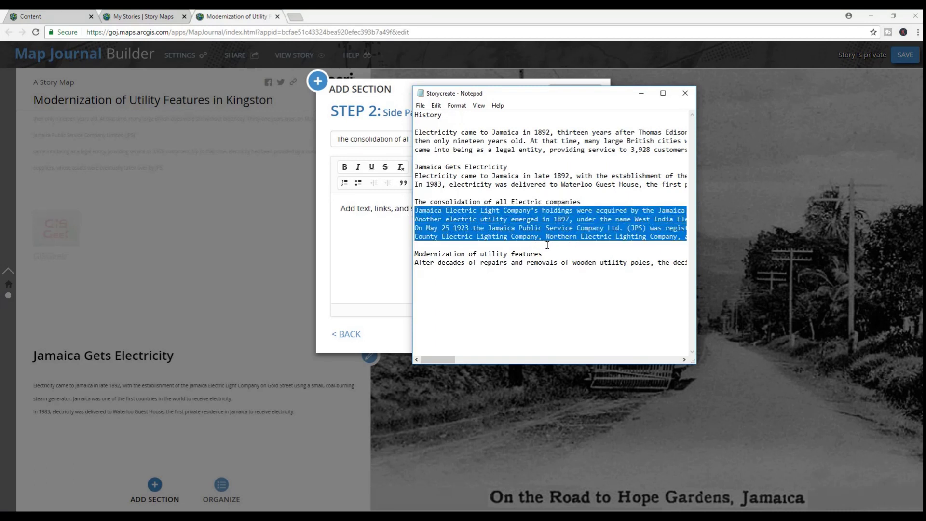
click(641, 93)
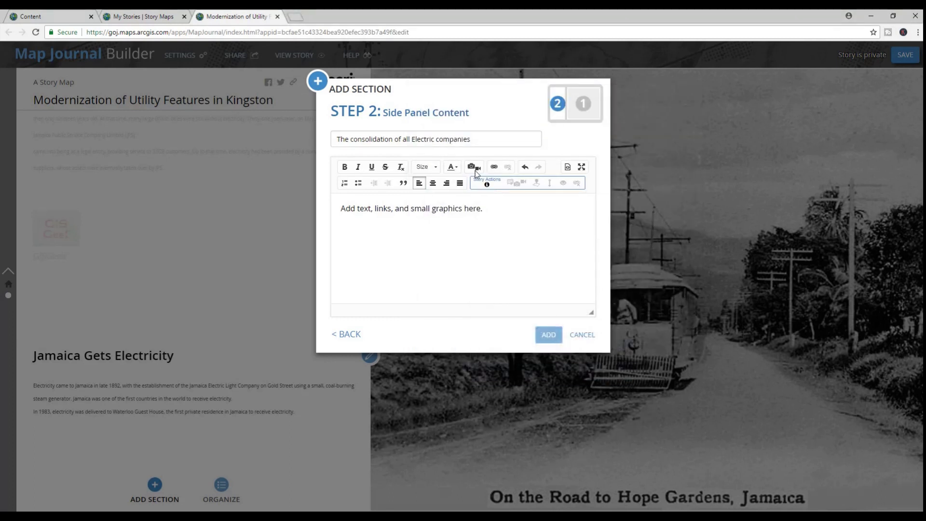
click(411, 210)
key(ctrl+v)
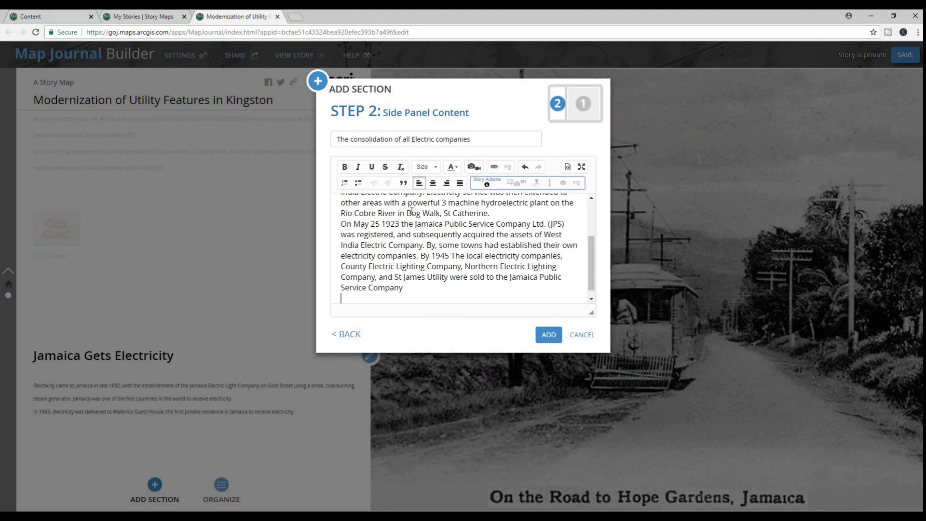
drag(406, 287, 339, 201)
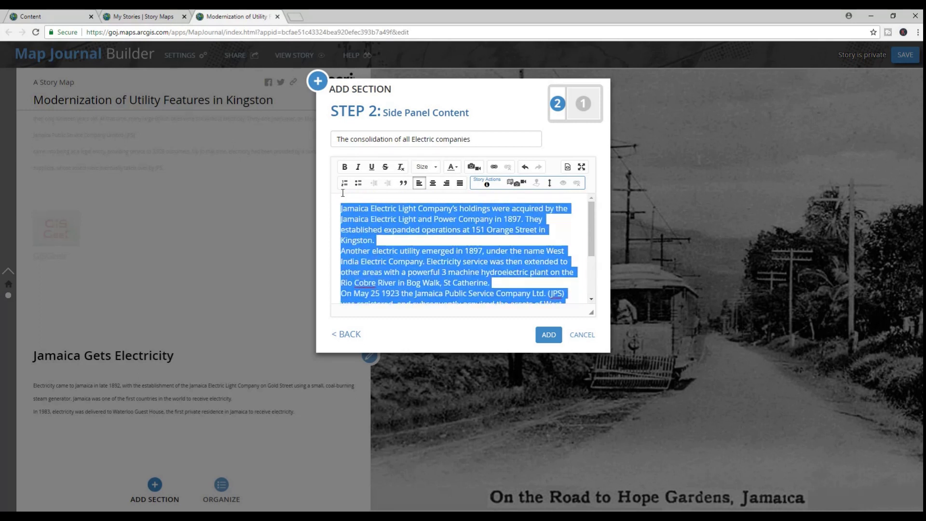
click(436, 167)
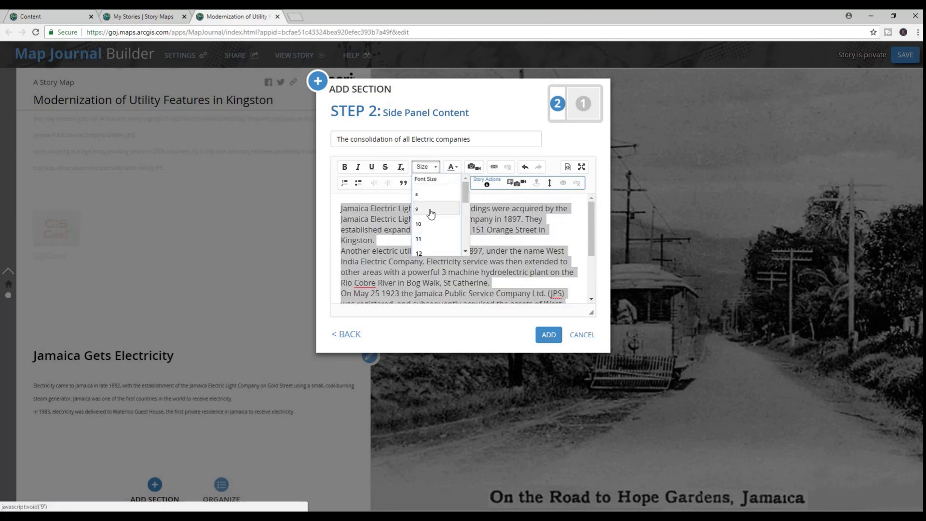
click(418, 224)
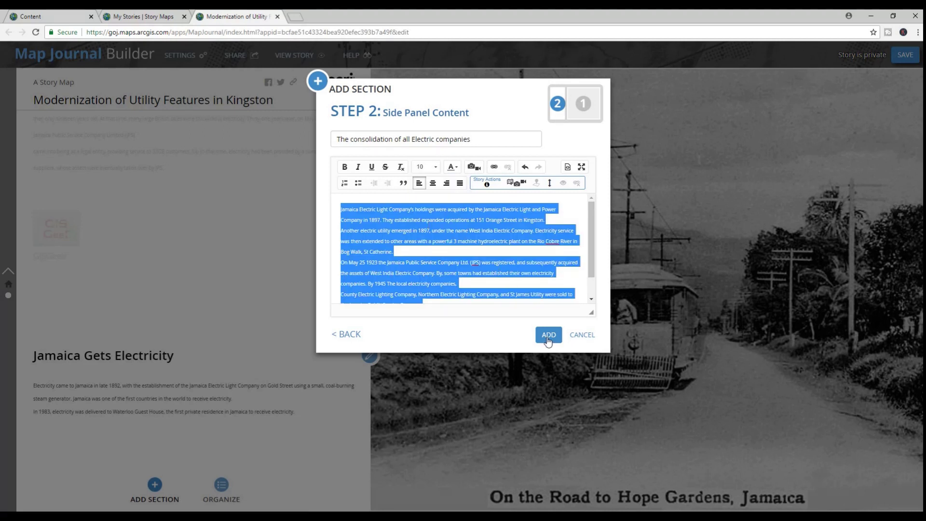
Upload the image 20130907_eud000_01 from the flickr folder on a new line below the side panel paragraphs
scroll(501, 290, down, 1)
click(434, 285)
key(Return)
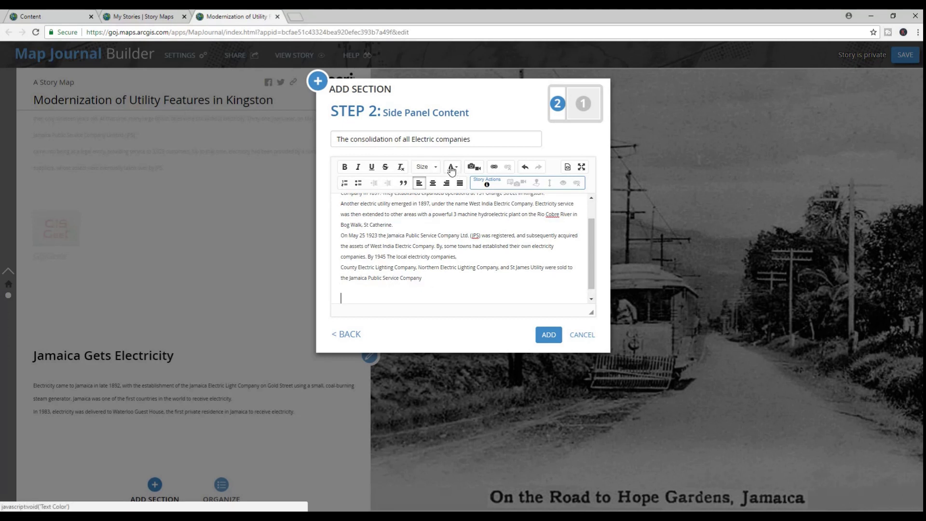
click(475, 169)
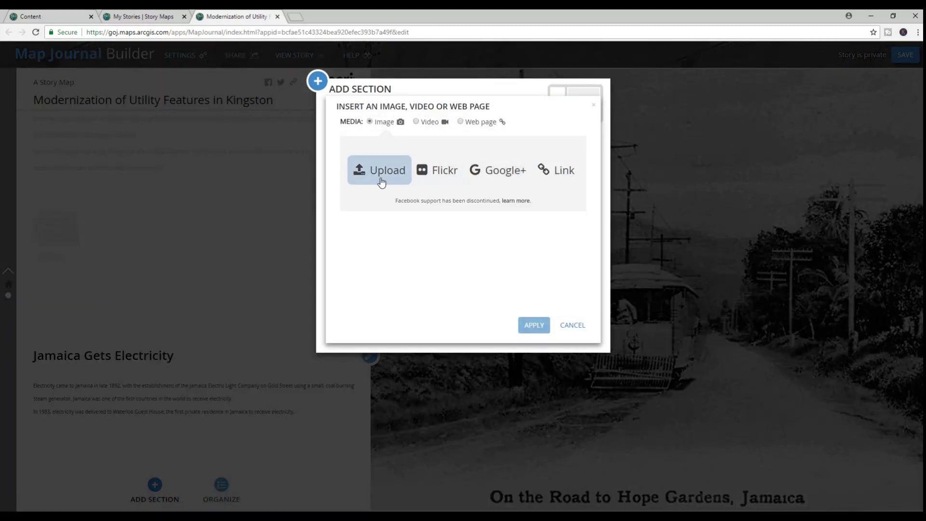
click(379, 175)
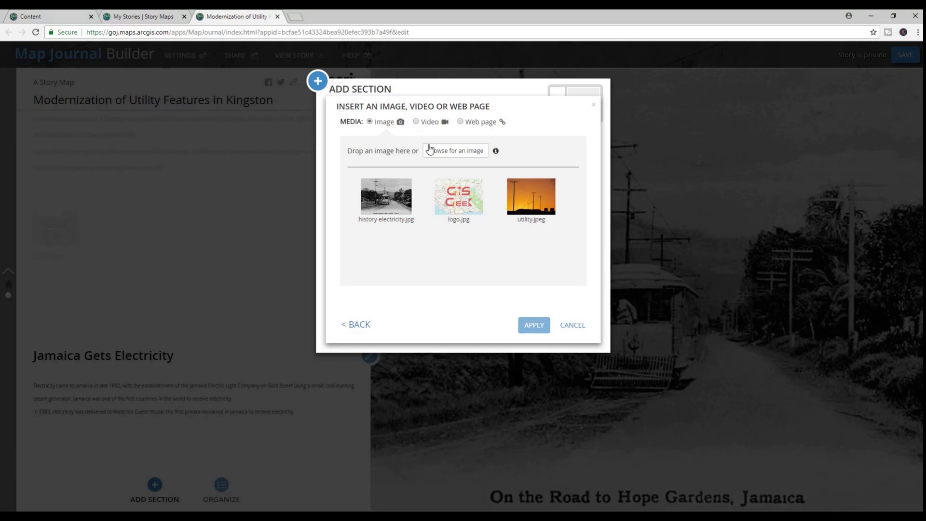
click(447, 156)
click(156, 87)
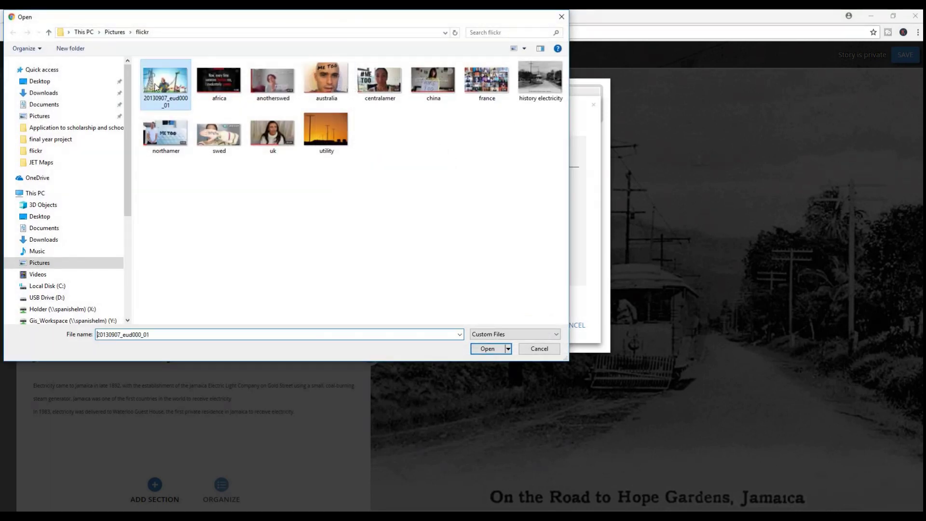
click(486, 348)
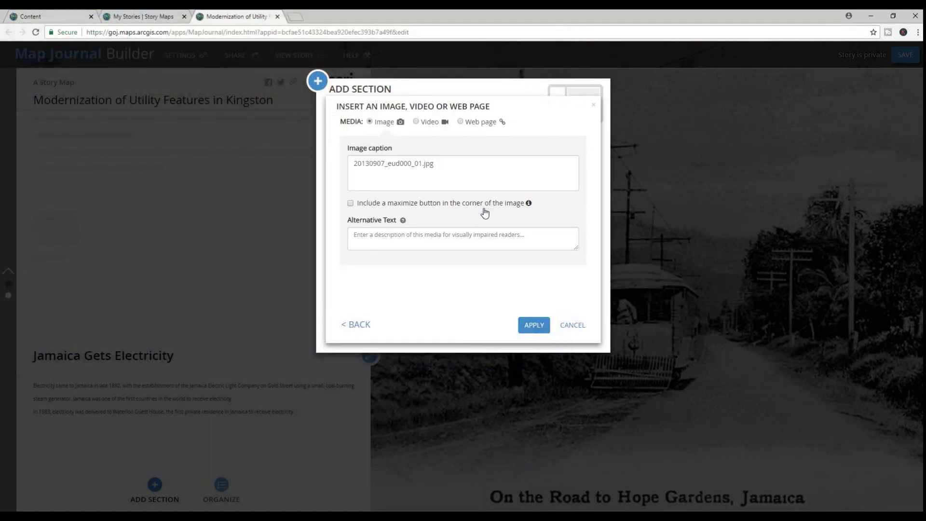
Caption the uploaded image "modernization of electricity", insert it and add the section to the story
click(449, 165)
key(ctrl+a)
key(BackSpace)
text(mod)
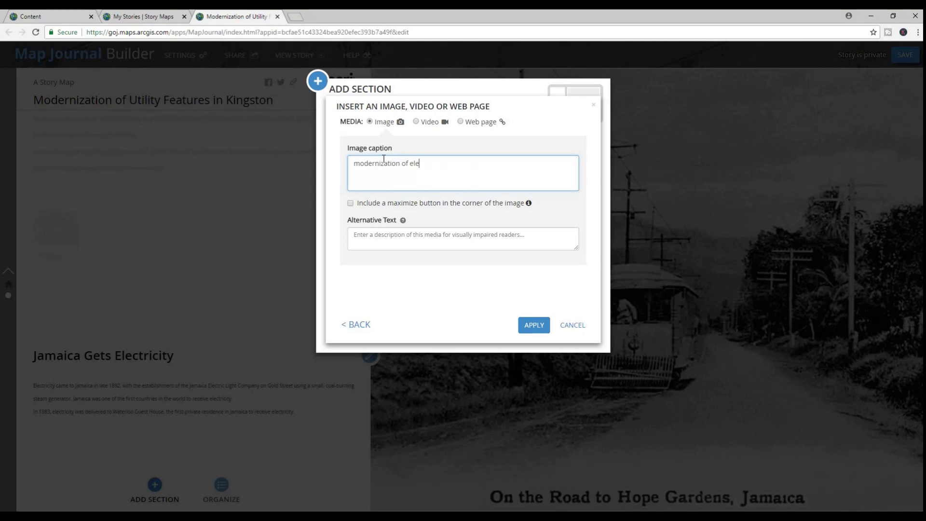
text(ernization of electricity)
click(528, 327)
scroll(488, 270, down, 5)
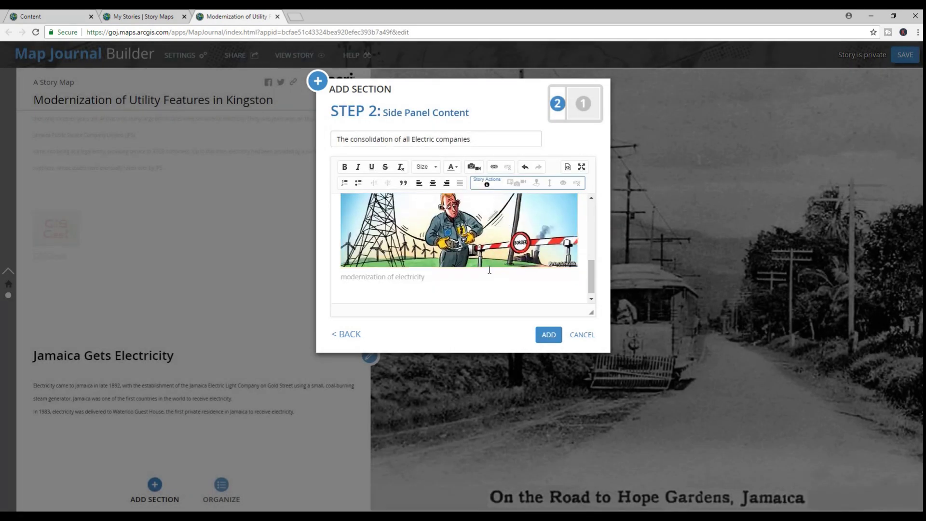
click(547, 337)
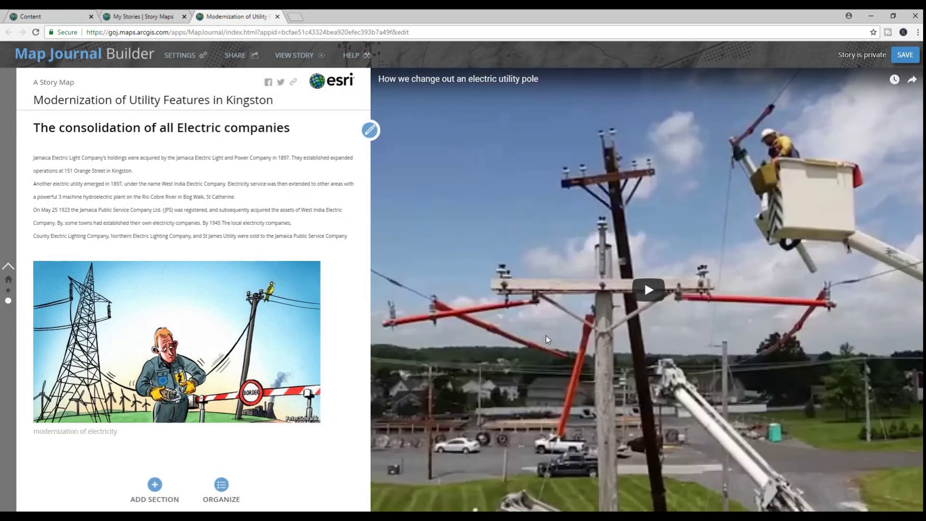
Start a new section and choose the existing map Map_for_dashboard from My Content as its main stage content
click(154, 492)
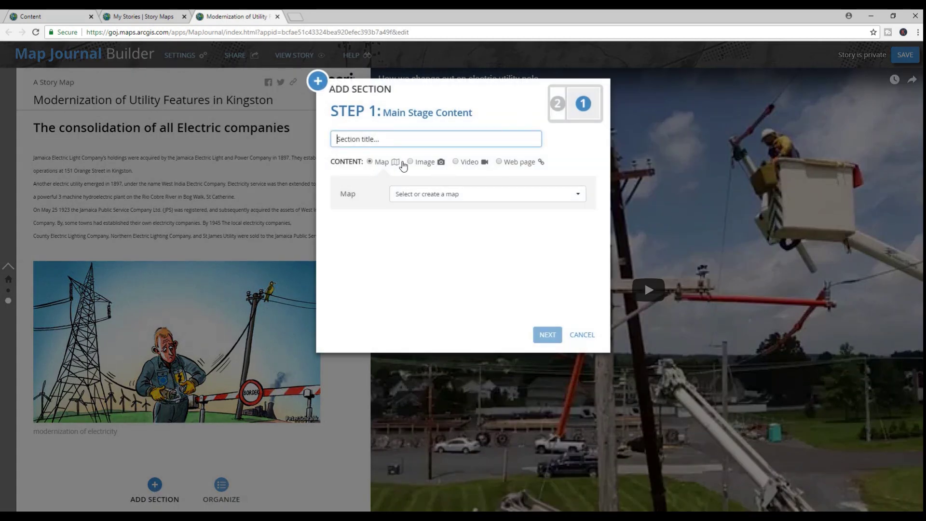
click(428, 195)
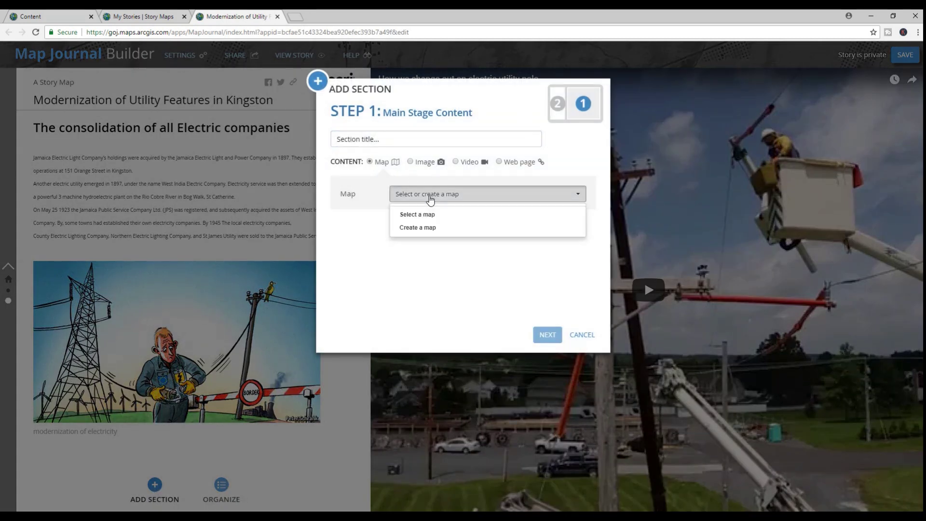
click(417, 215)
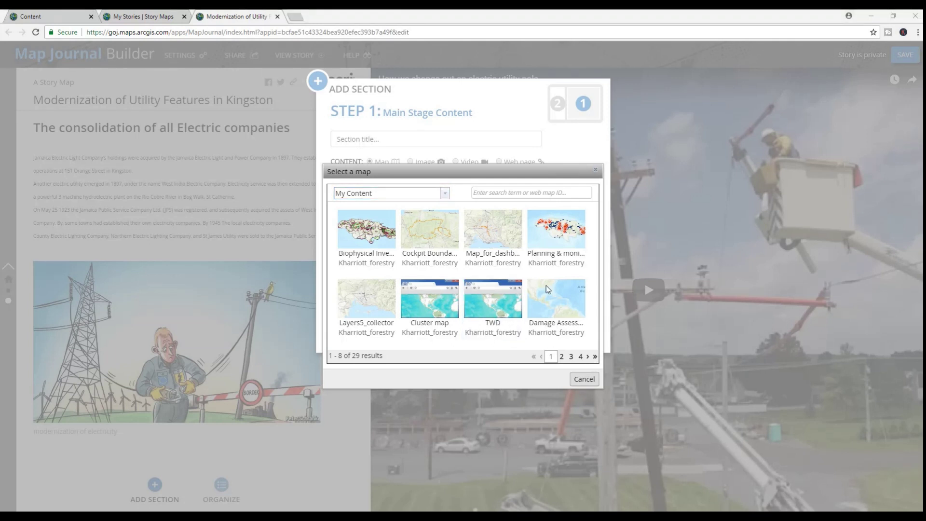
click(489, 241)
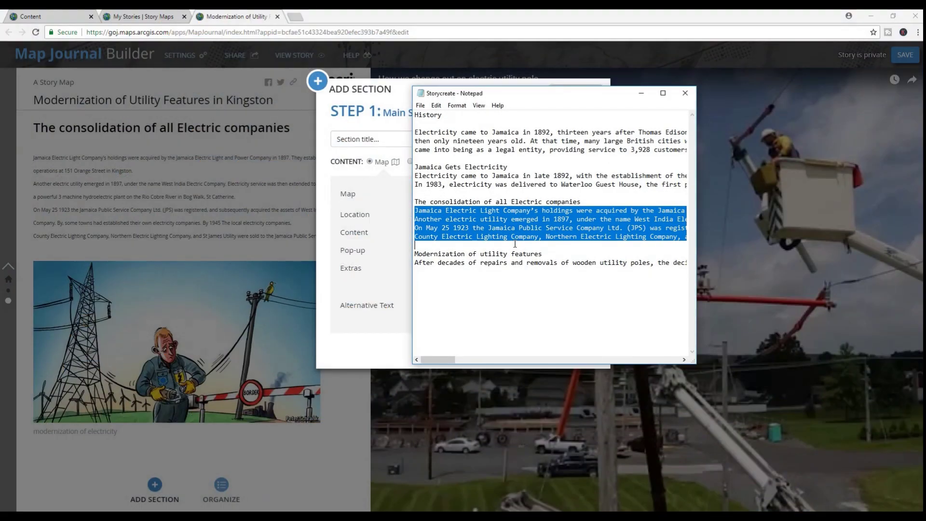
Copy the heading "Modernization of utility features" from the Storycreate file in Notepad as the section title and proceed to the side panel content
drag(542, 254, 405, 255)
key(ctrl+c)
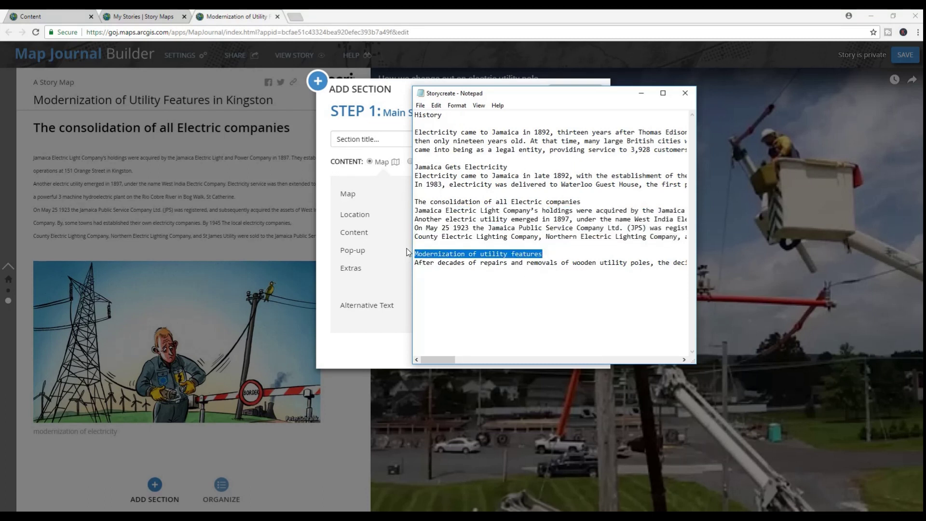
click(640, 93)
click(463, 136)
key(ctrl+v)
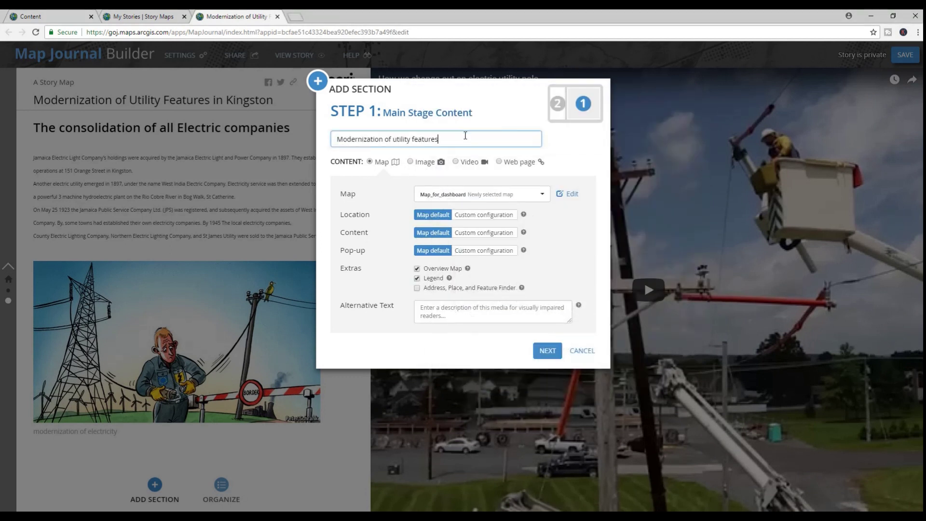
click(539, 350)
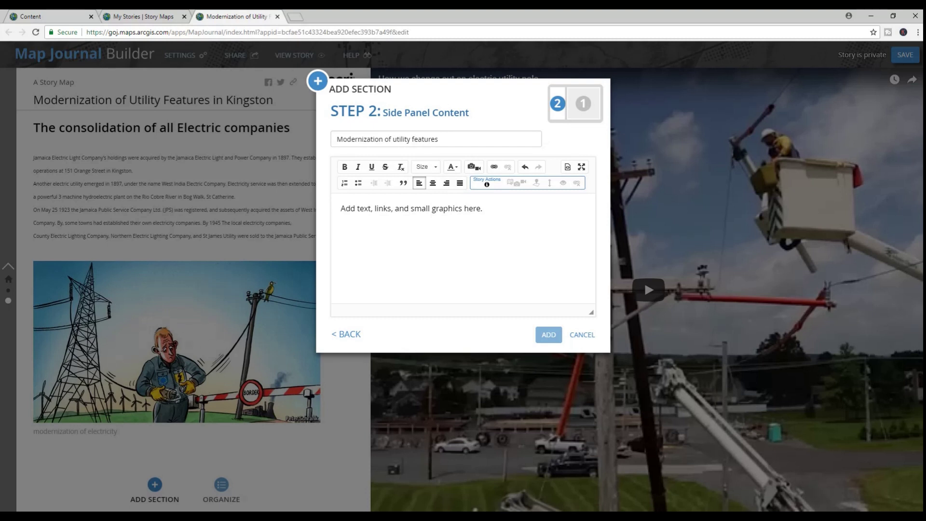
Fill the side panel with the paragraph under Modernization of utility features from Notepad at font size 10 and add the section
key(alt+Tab)
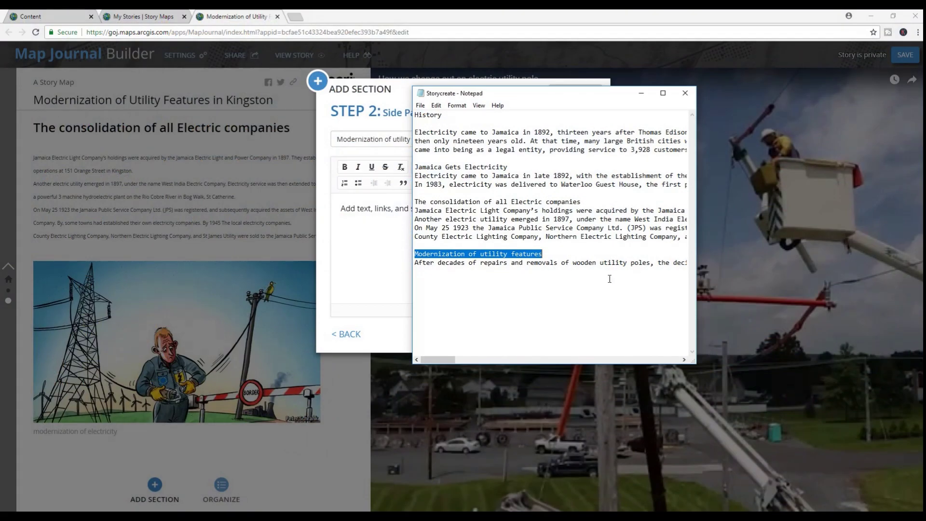
drag(414, 264, 710, 315)
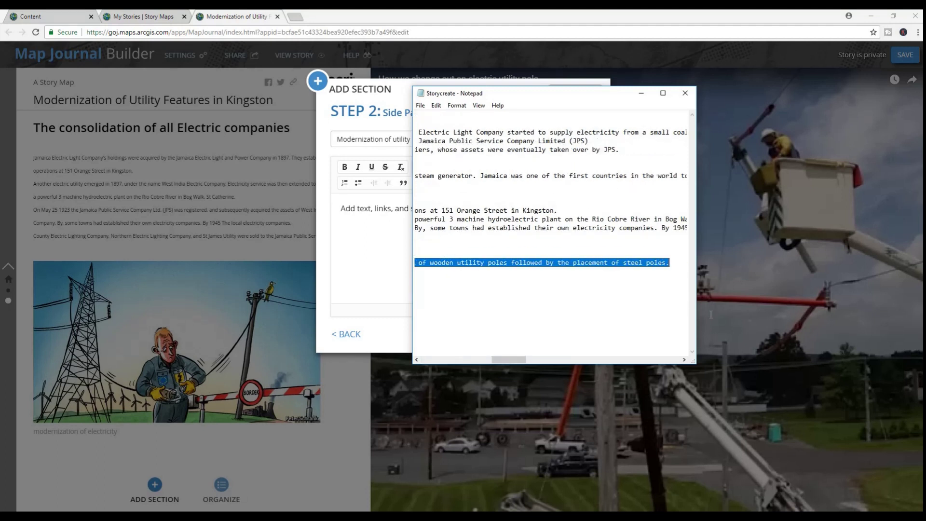
click(640, 93)
click(383, 207)
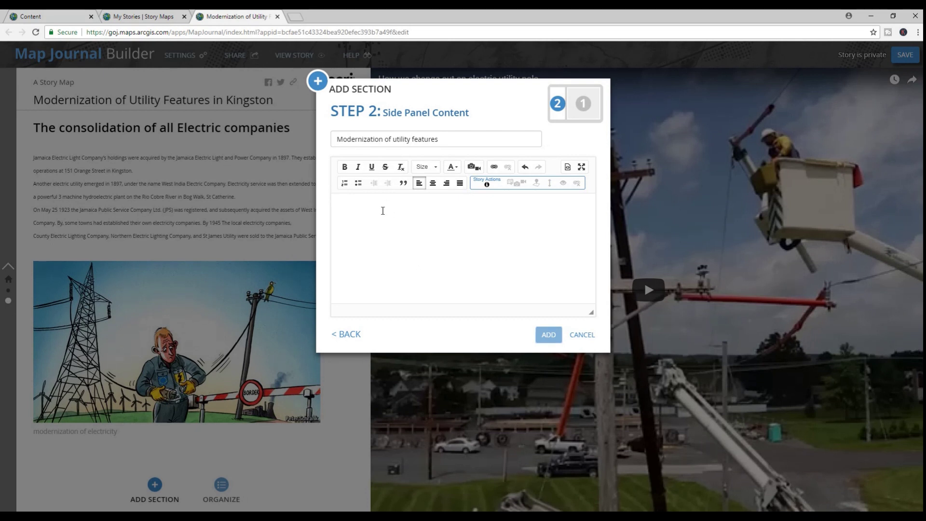
text(After decades of repairs and removals of wooden utility poles, the decision was made to undertake a project in Kingston that would see the removal of wooden utility poles followed by the placement of steel poles.)
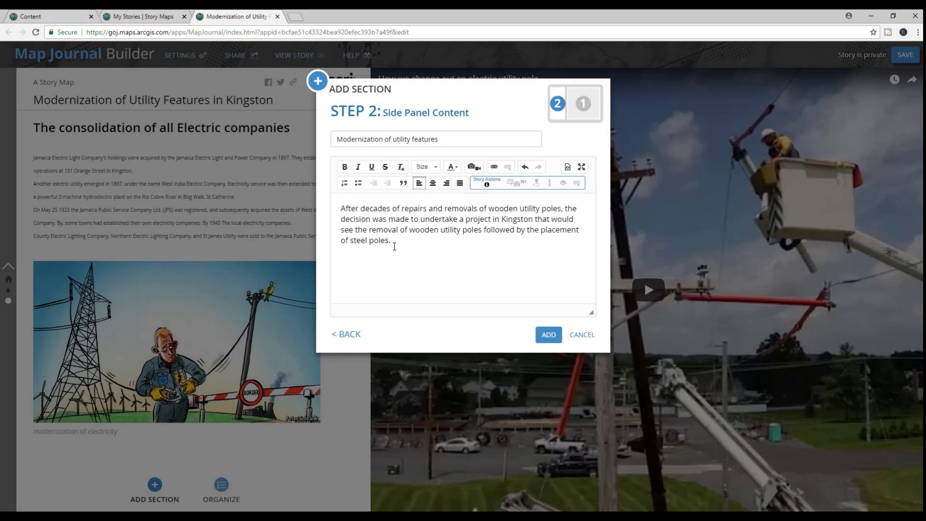
drag(393, 241, 329, 209)
click(427, 167)
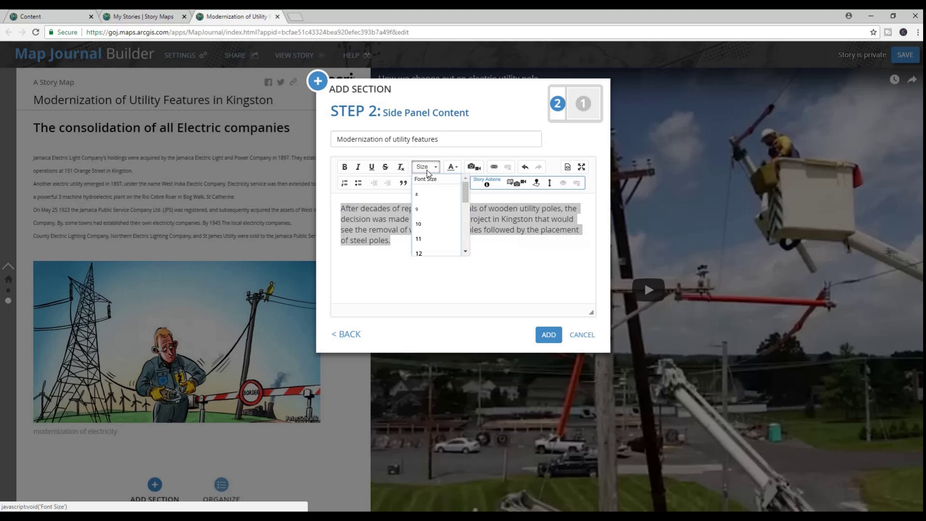
click(432, 227)
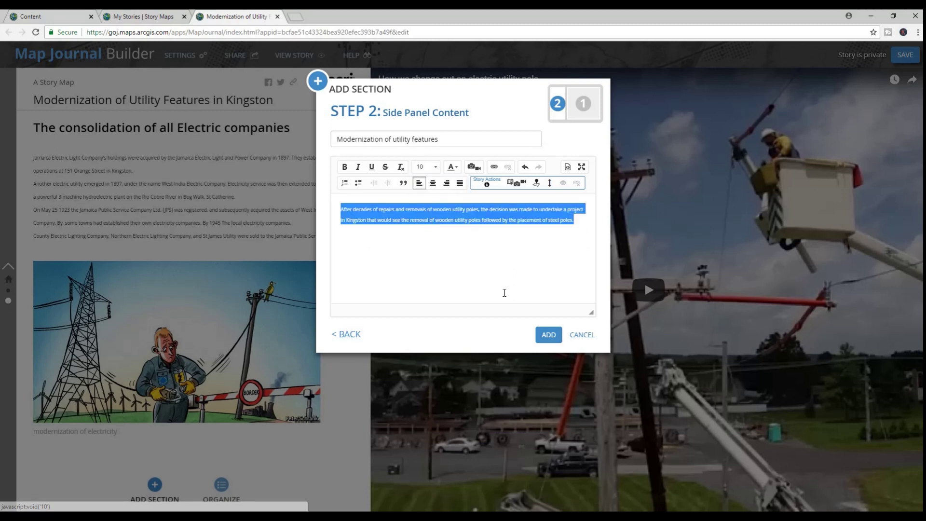
click(545, 338)
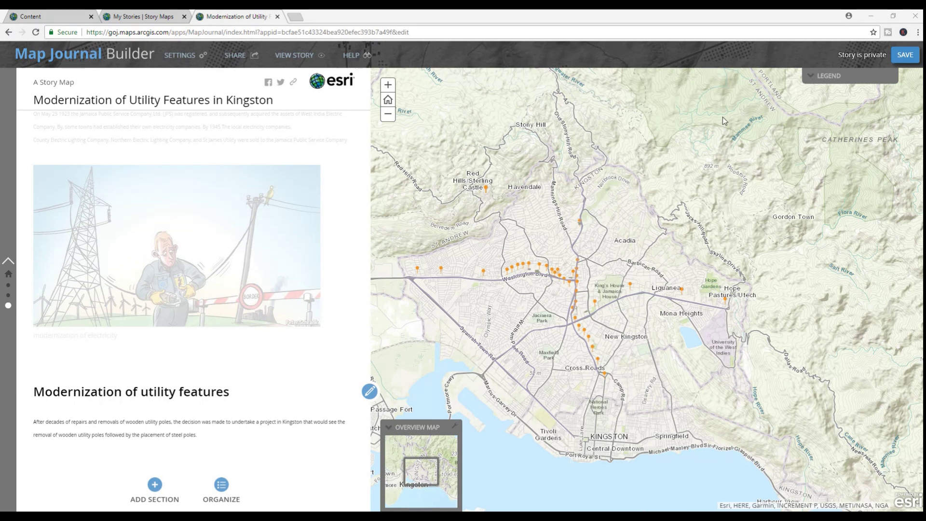
Inspect the map legend and its open-by-default setting, collapse the legend again and save the story
click(812, 77)
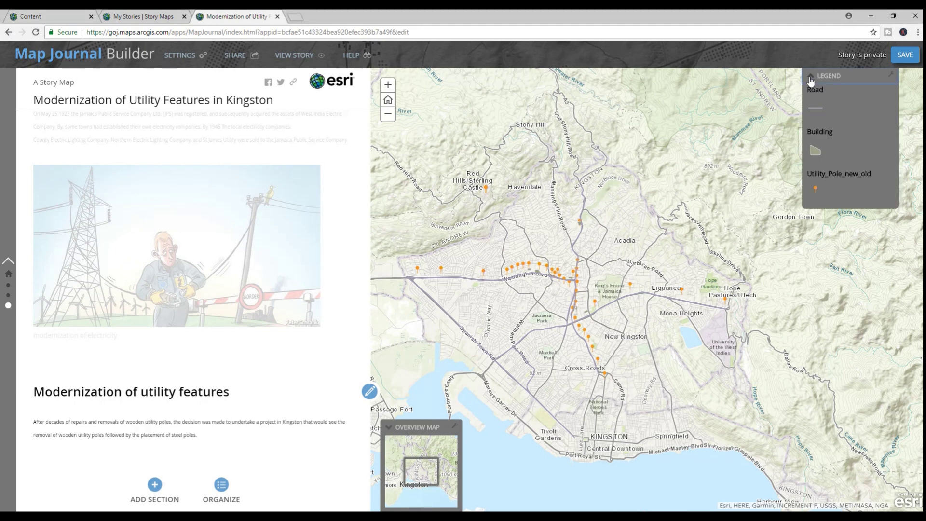
click(890, 77)
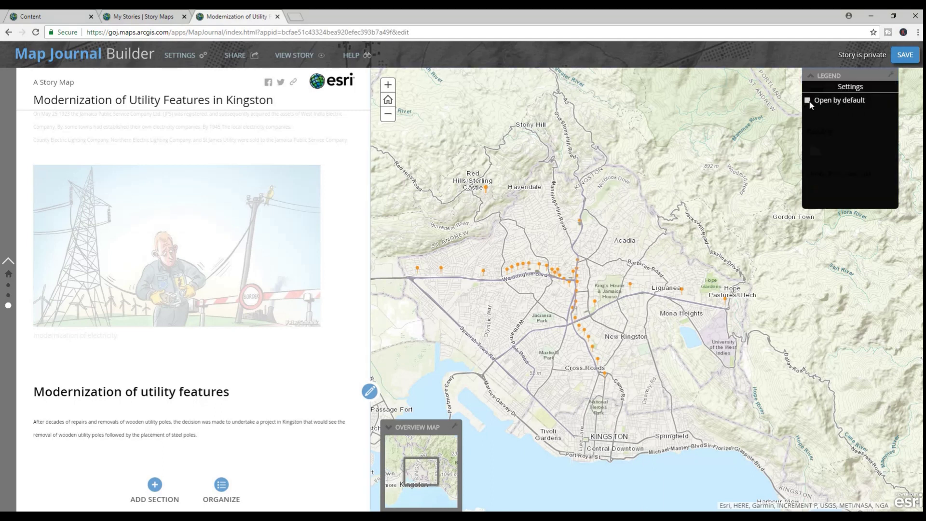
click(809, 76)
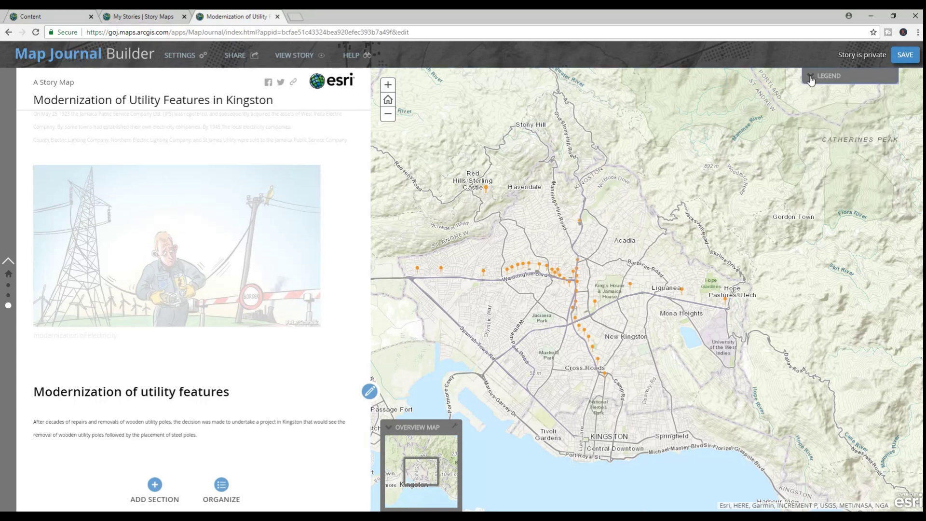
click(905, 56)
In the story settings, set the side panel to Left and Small and choose the blue, white and pale green theme
click(183, 57)
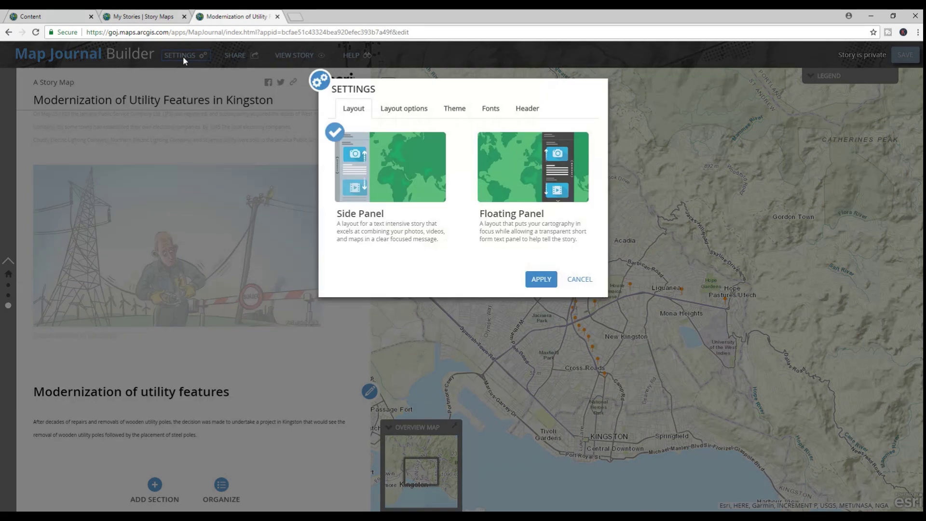
click(392, 113)
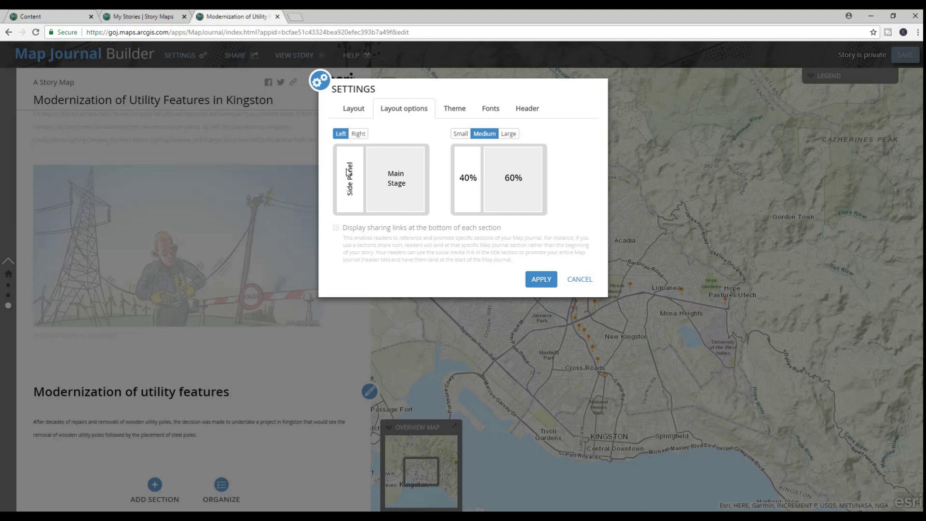
click(358, 135)
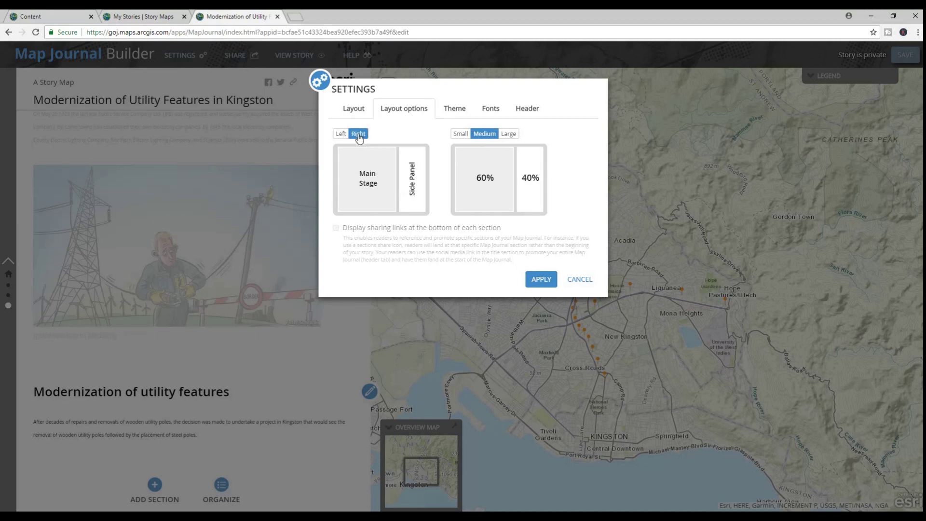
click(341, 137)
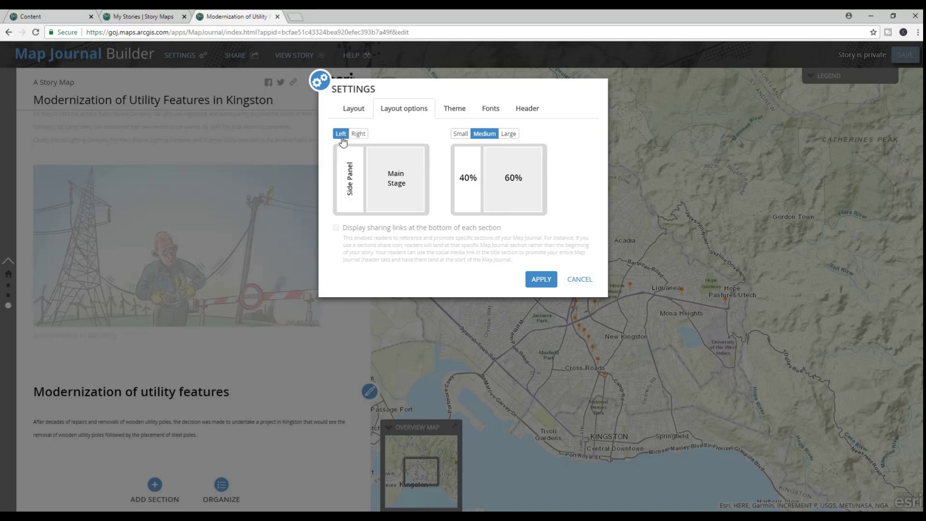
click(460, 138)
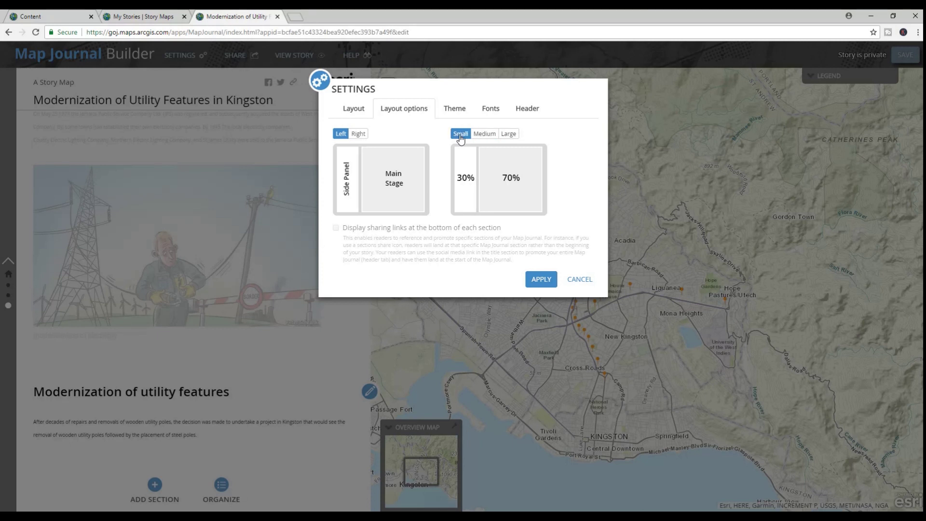
click(457, 110)
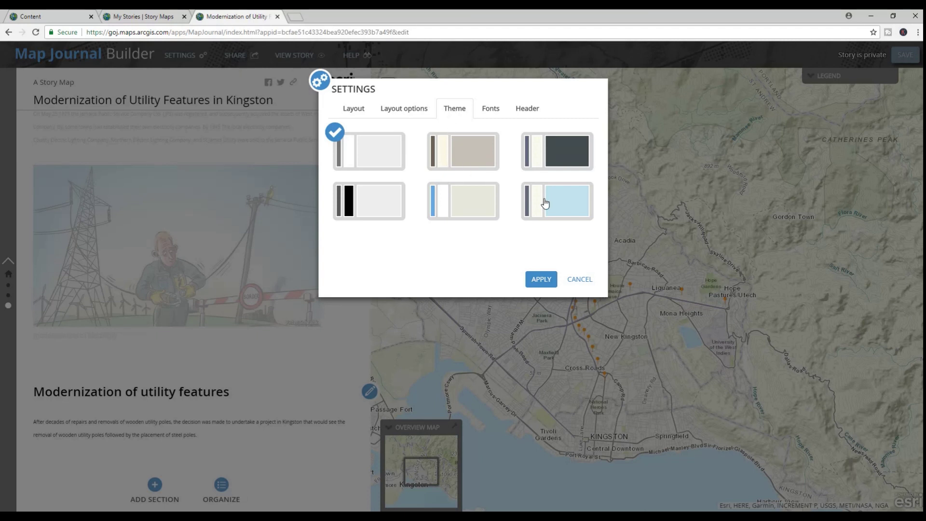
click(470, 208)
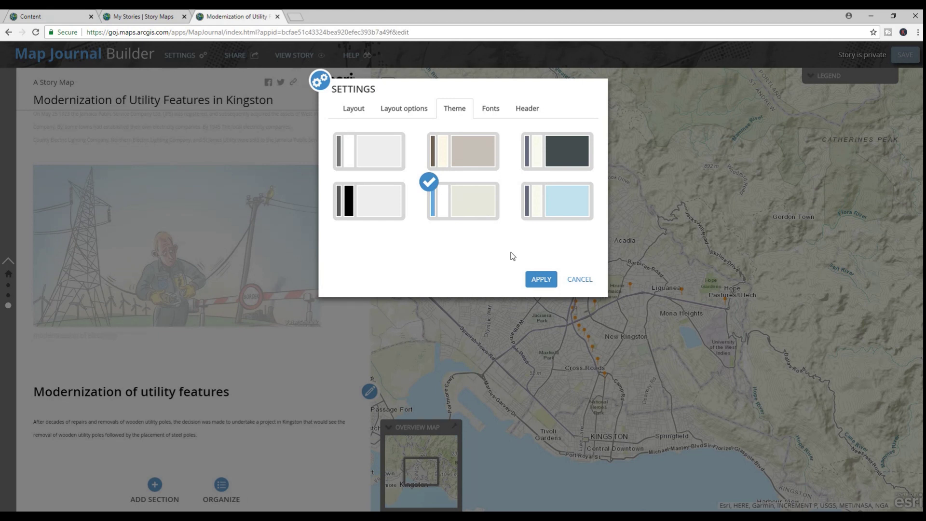
Switch the header to My logo and upload the image logo from the Saved Pictures folder
click(489, 116)
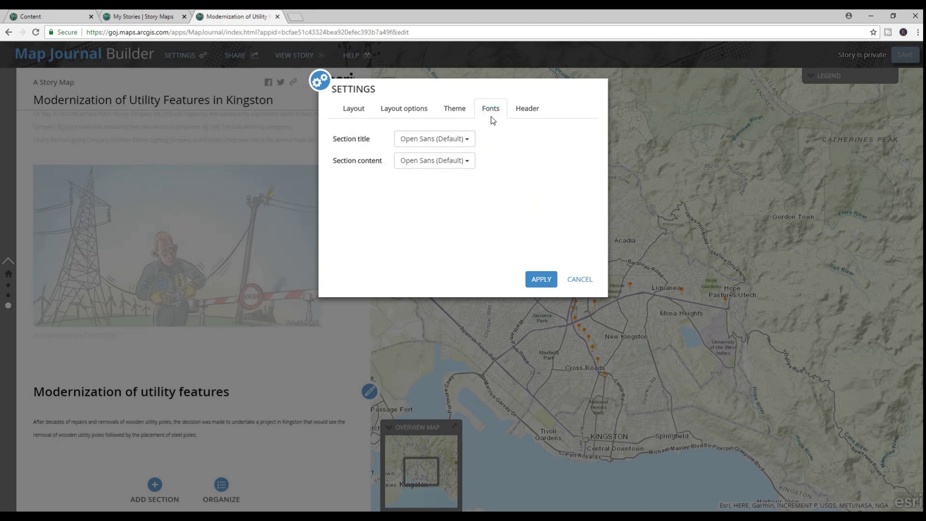
click(523, 114)
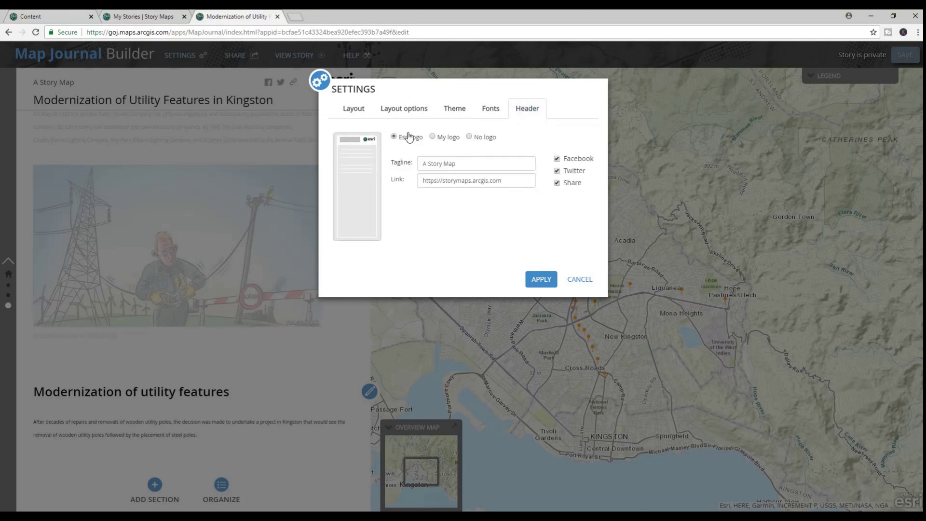
click(432, 136)
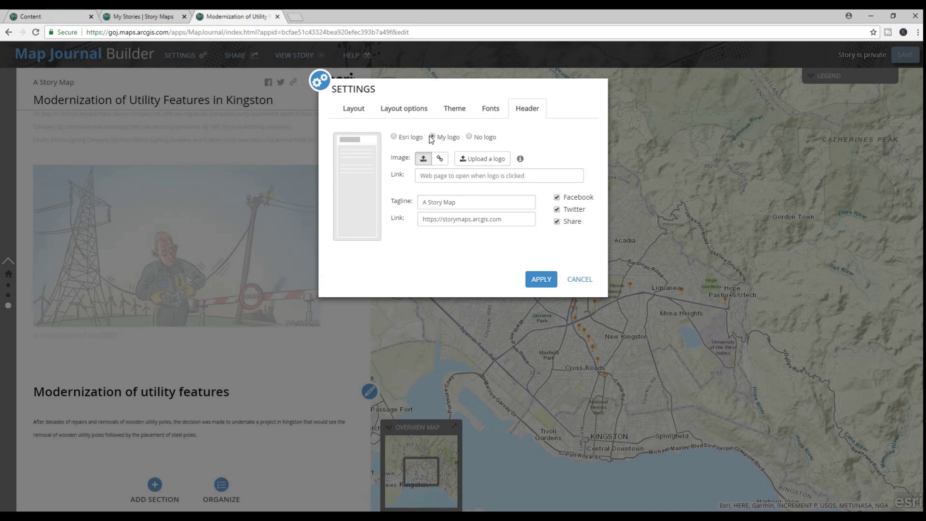
click(480, 160)
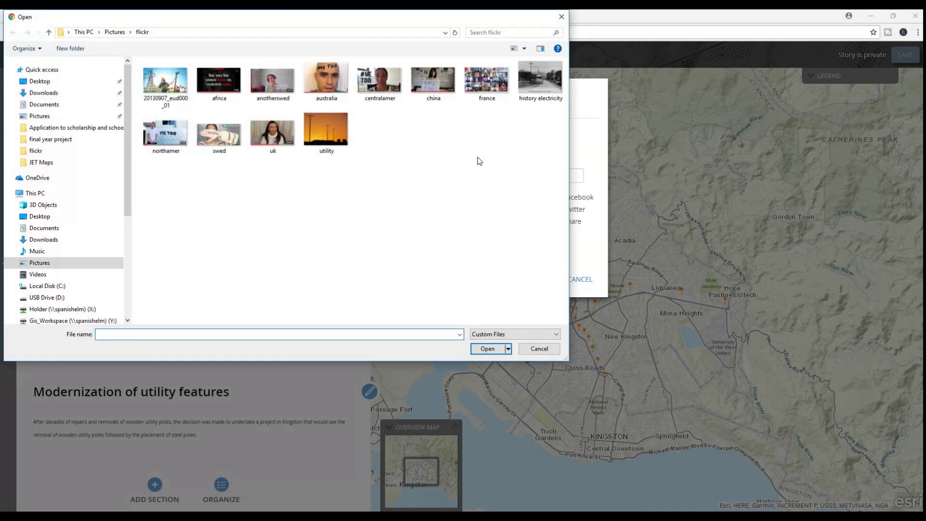
click(115, 32)
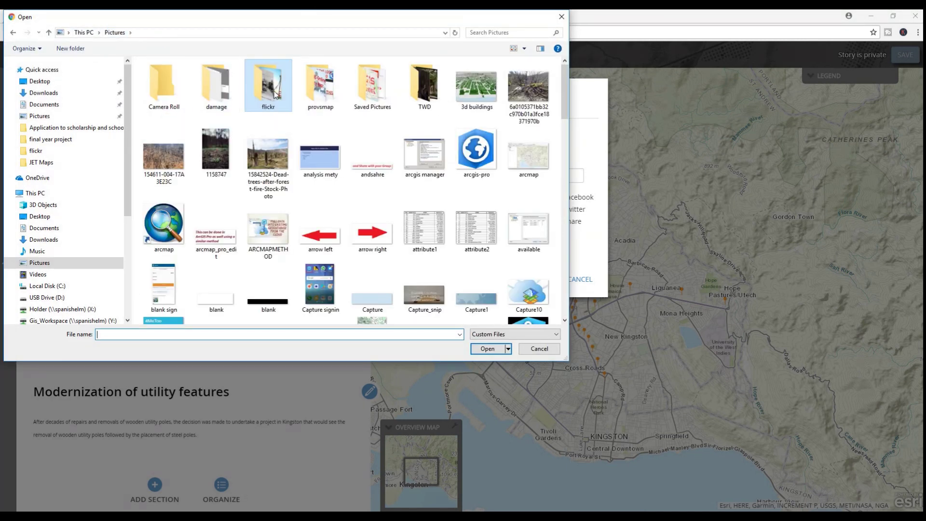
double_click(373, 87)
click(165, 80)
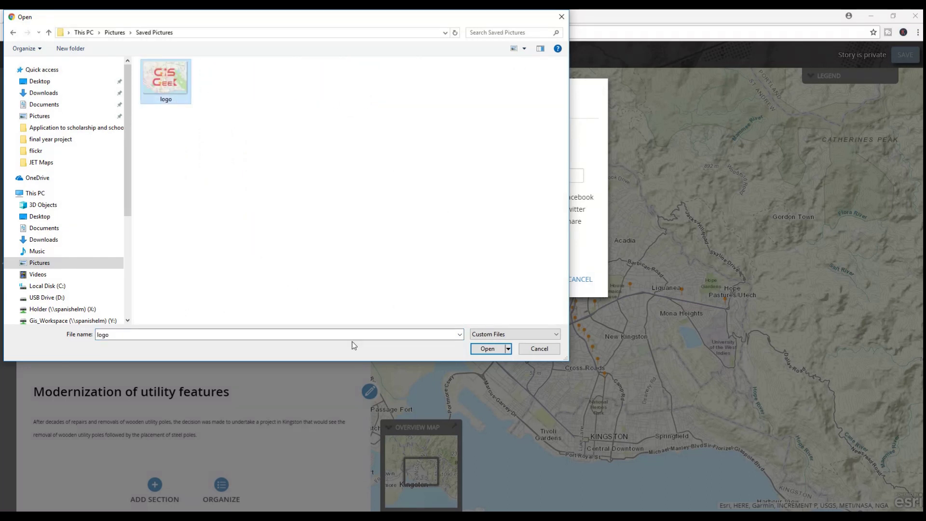
click(485, 348)
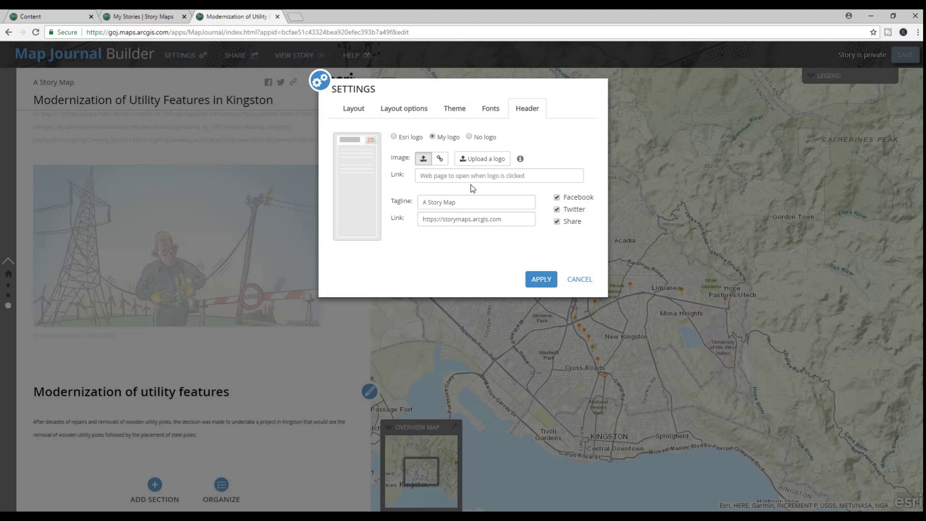
Set the header tagline to "Modernization of utility" with the GIS Geek YouTube channel as its link, apply the settings and test the link
drag(457, 202, 417, 206)
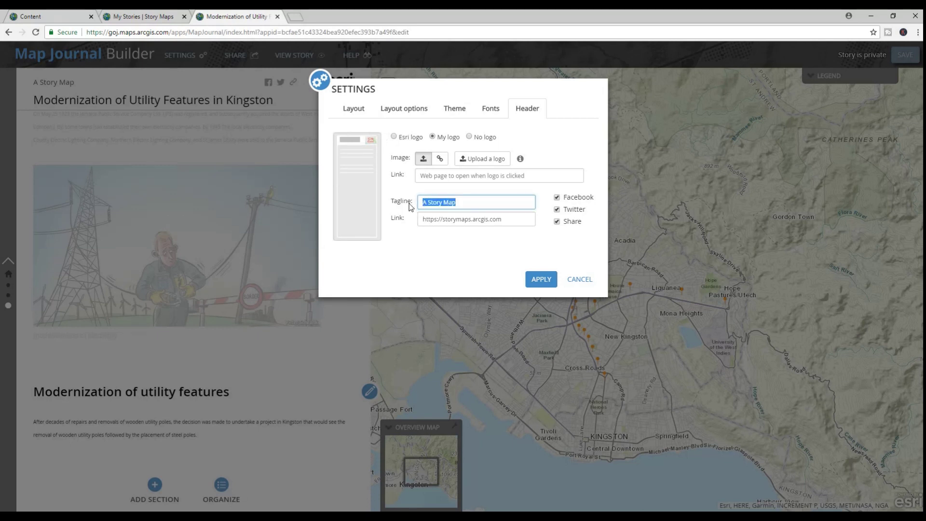
text(Modernization of utility)
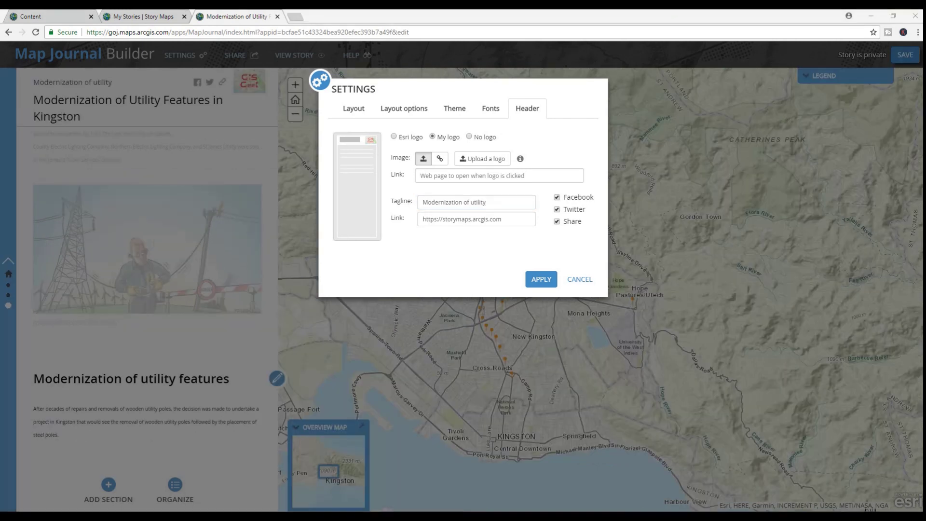
drag(515, 219, 418, 219)
key(ctrl+v)
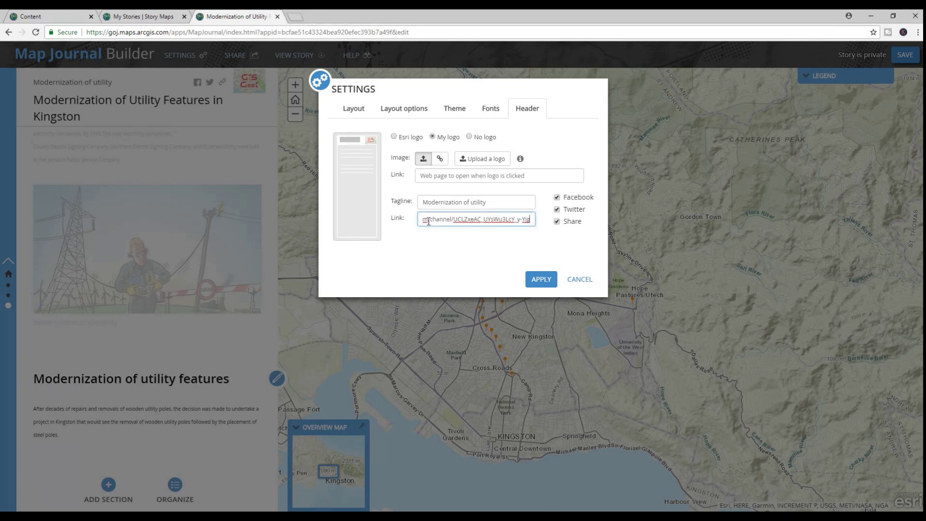
click(541, 279)
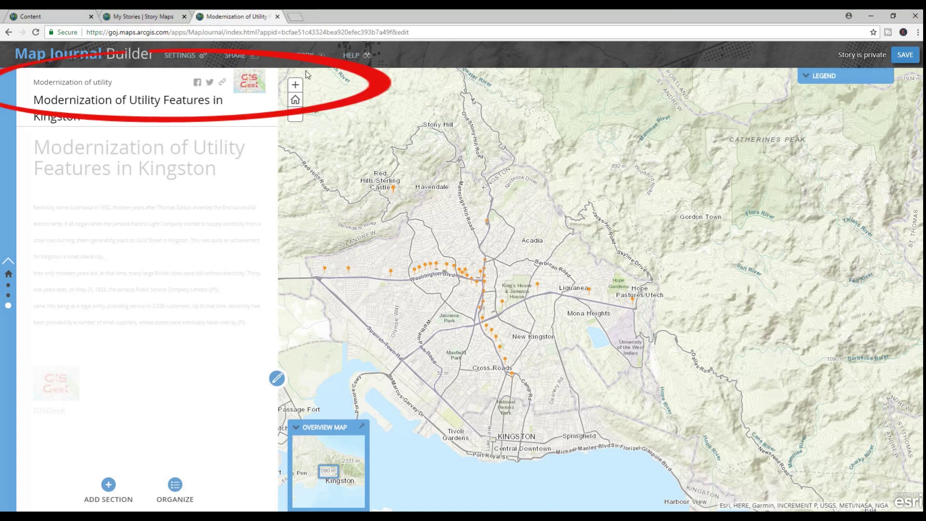
click(74, 82)
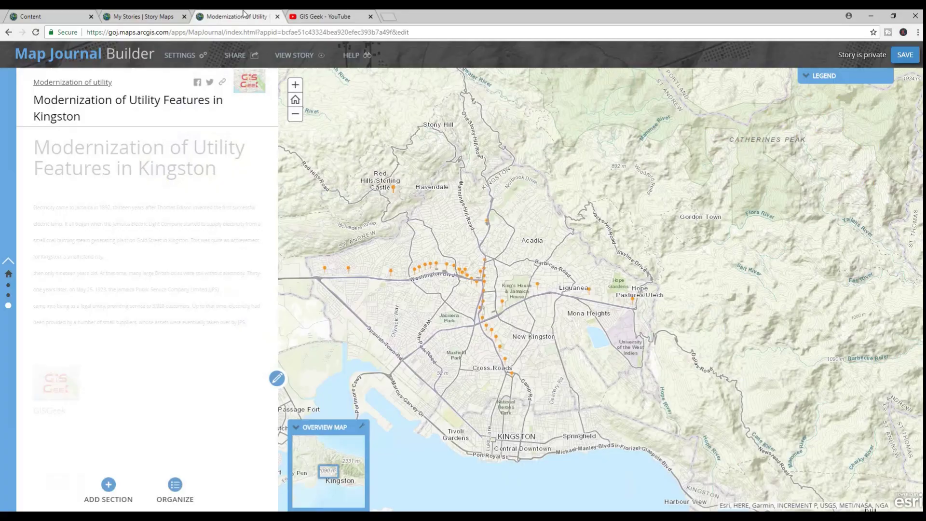
click(247, 18)
Give the Modernization of utility features map a custom pop-up showing the utility pole near King's House, then save the section and story
click(277, 379)
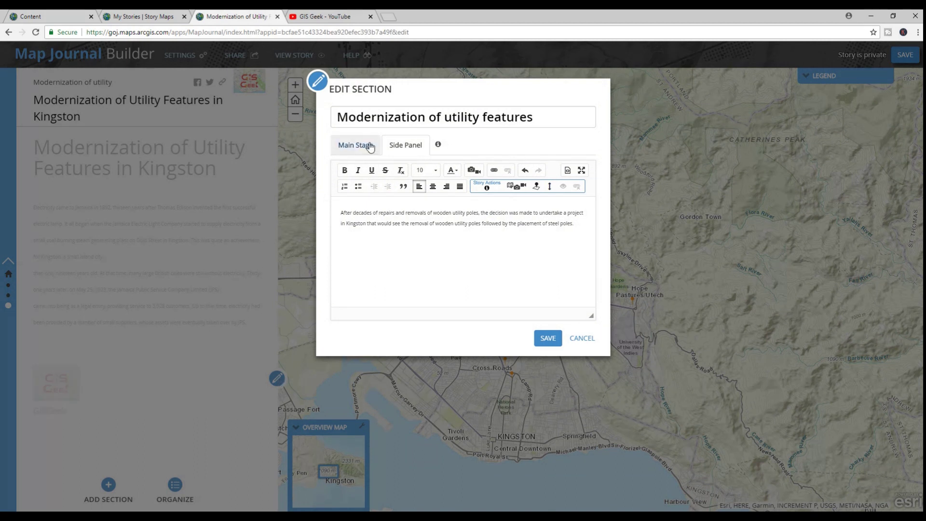
click(370, 146)
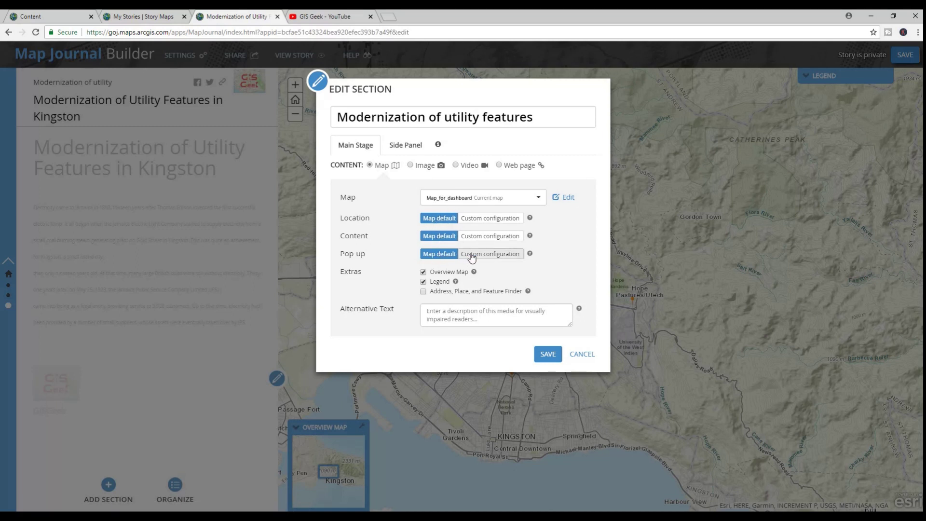
click(488, 256)
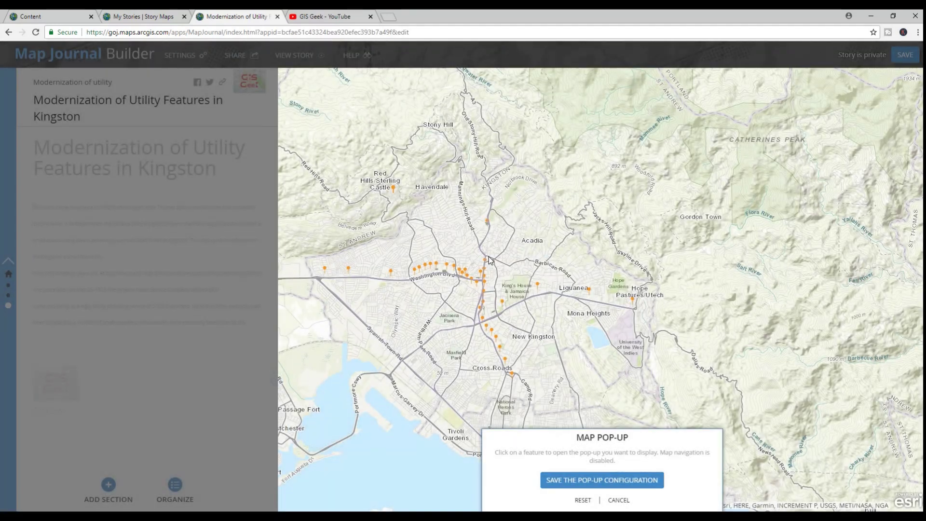
click(503, 303)
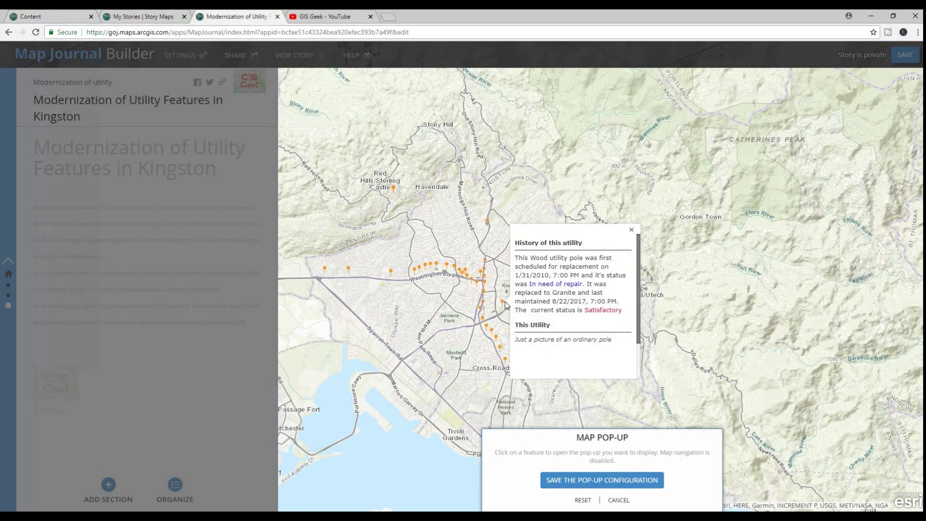
scroll(564, 282, down, 1)
scroll(565, 284, up, 1)
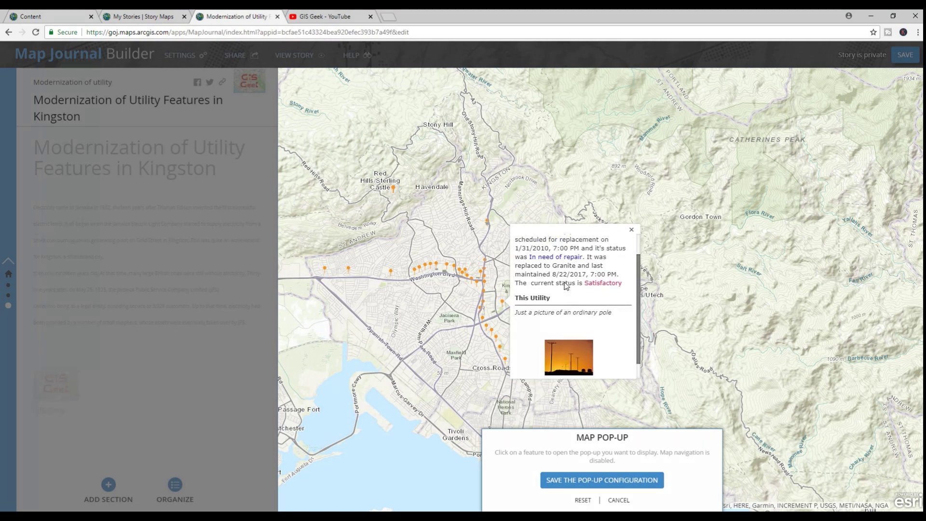
click(596, 481)
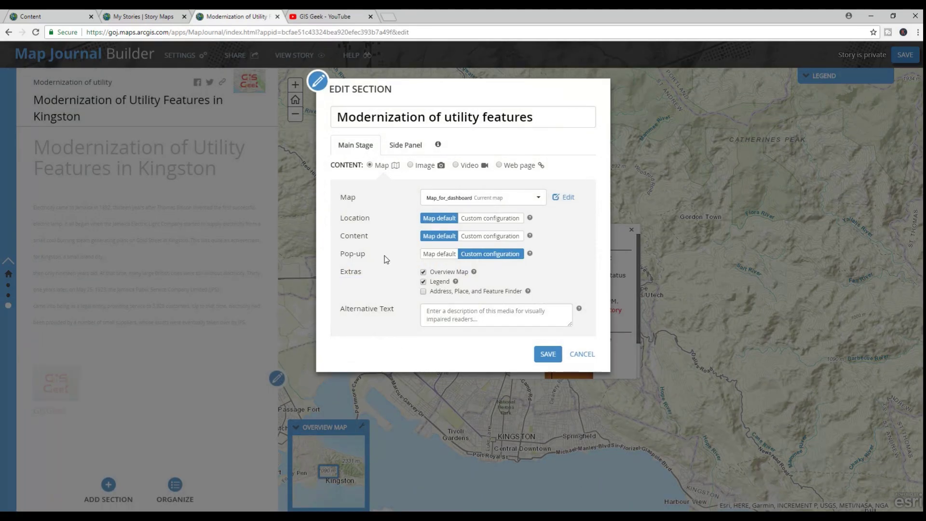
click(545, 357)
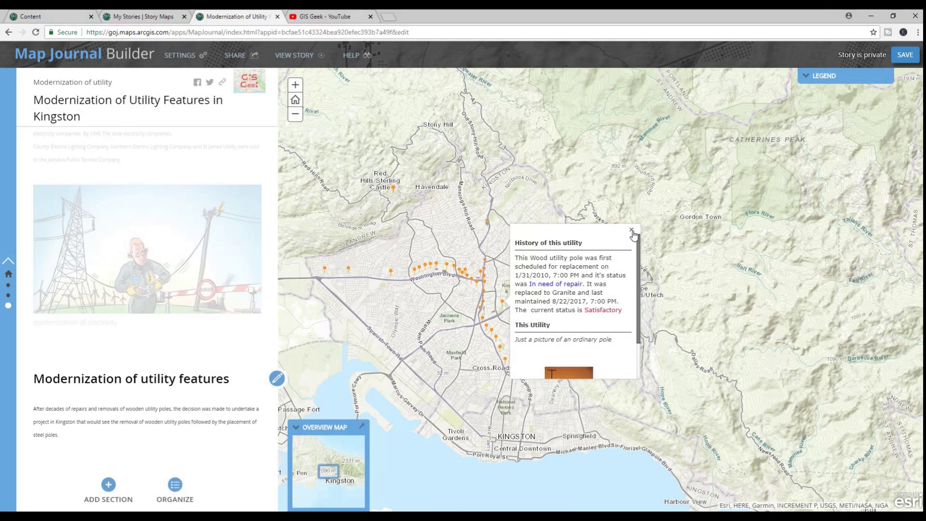
click(631, 231)
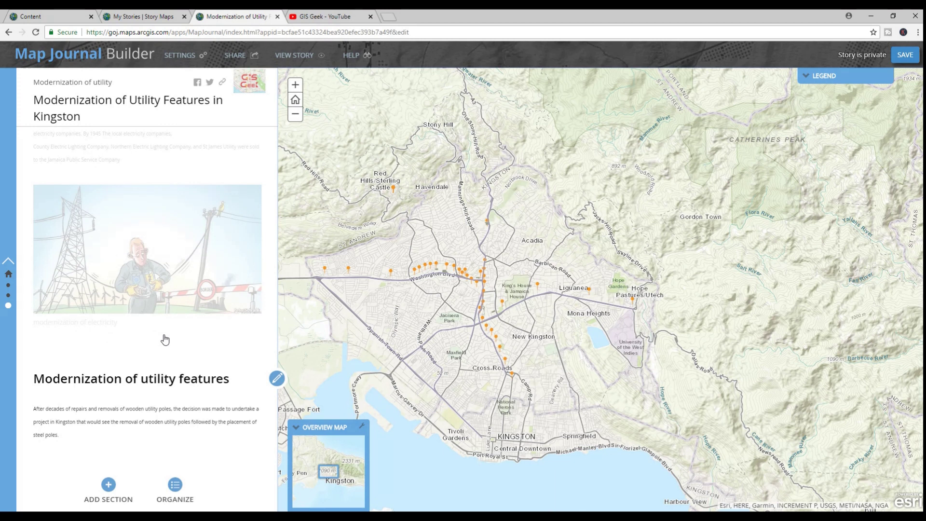
click(906, 56)
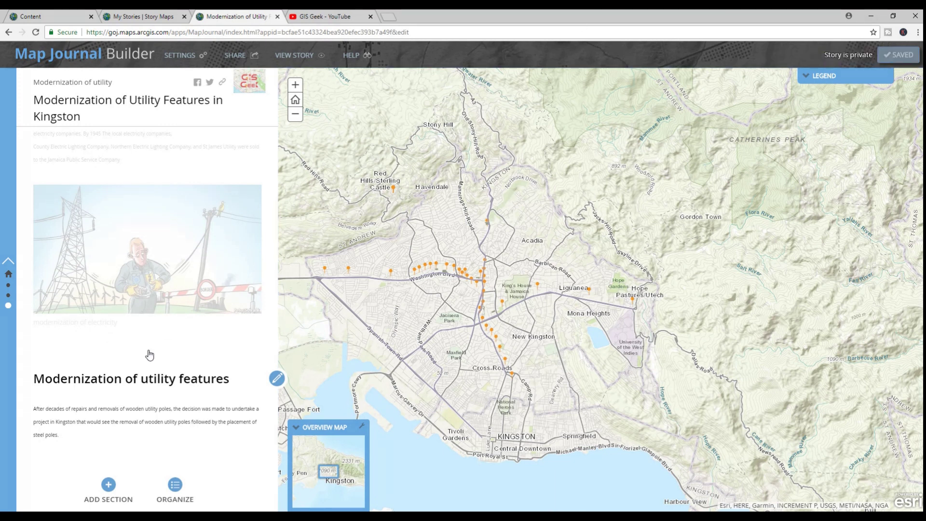
Review the previous section by briefly playing its video "How we change out an electric utility pole" and return to the map section
scroll(150, 354, up, 3)
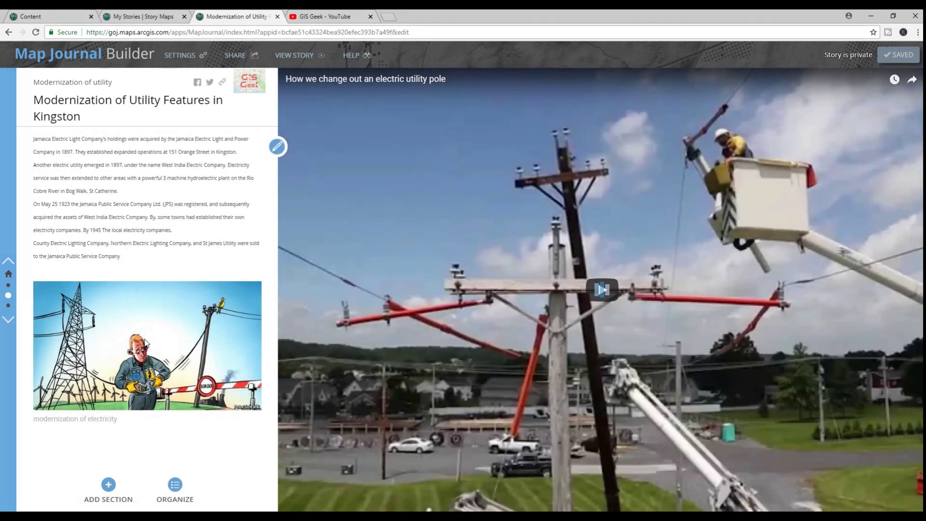
click(601, 294)
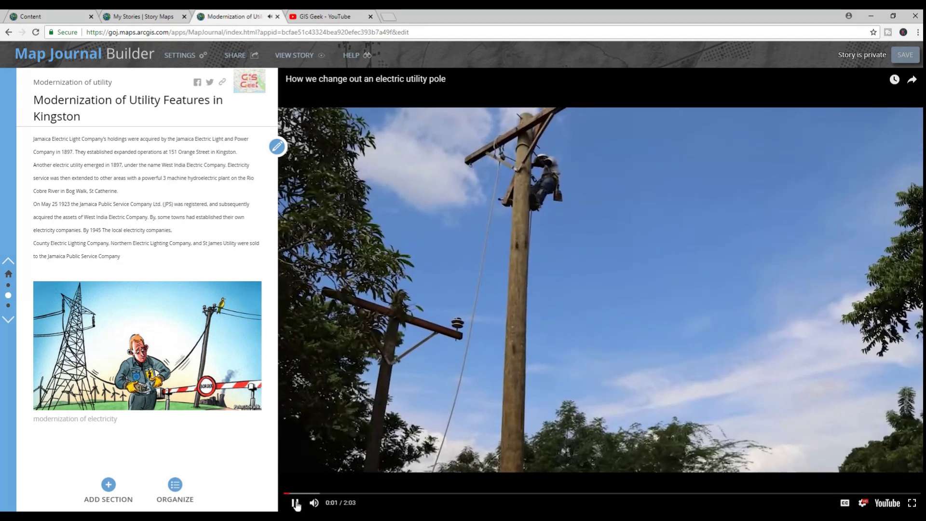
click(294, 502)
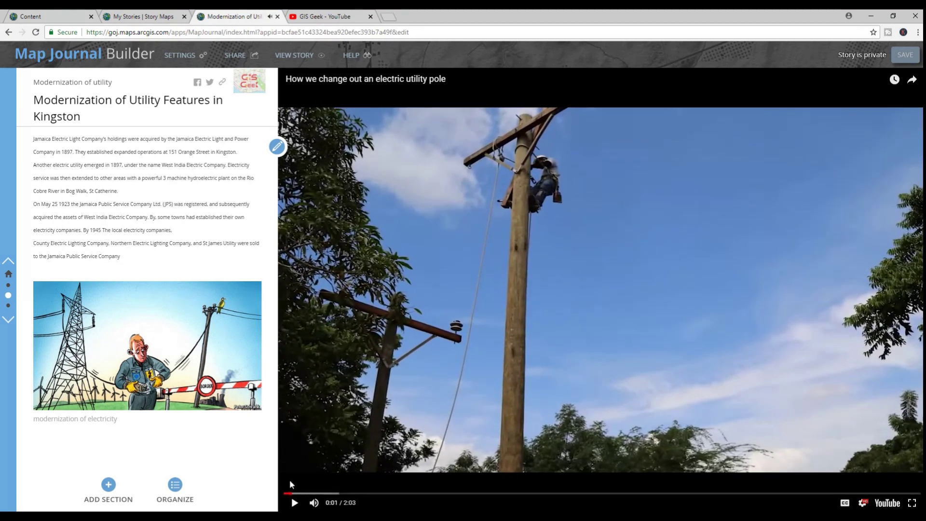
scroll(188, 240, down, 2)
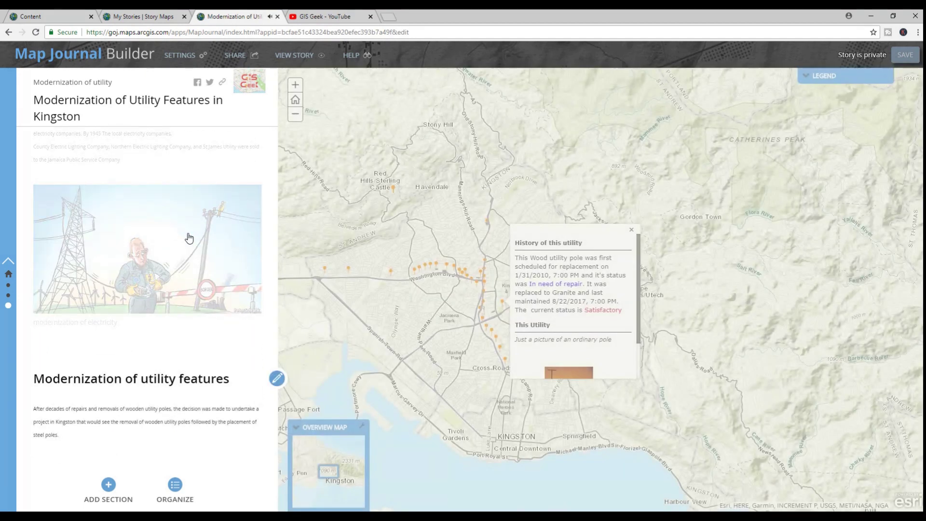